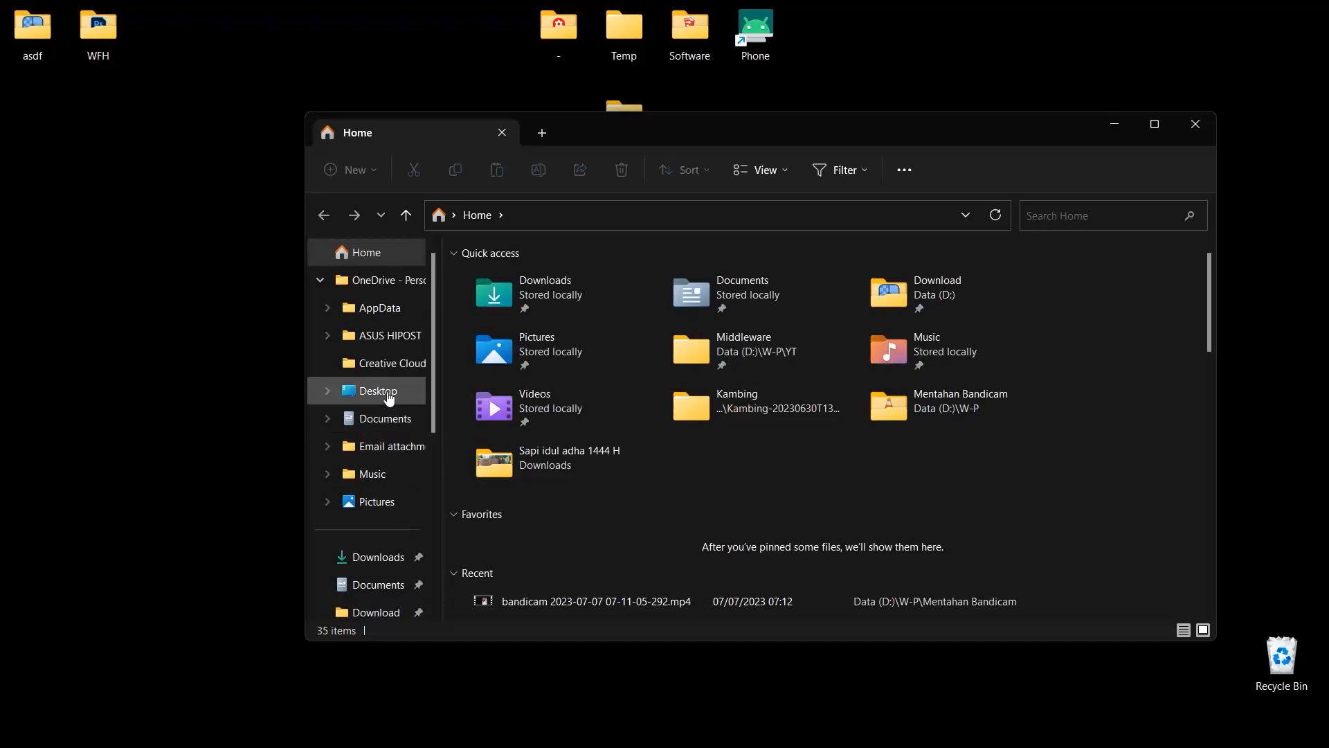
Check the properties of the Mockup Portfolio and CGC_Premiere_Pro_Transitions_10_Pack folders in the Download folder on Data (D:).
click(377, 612)
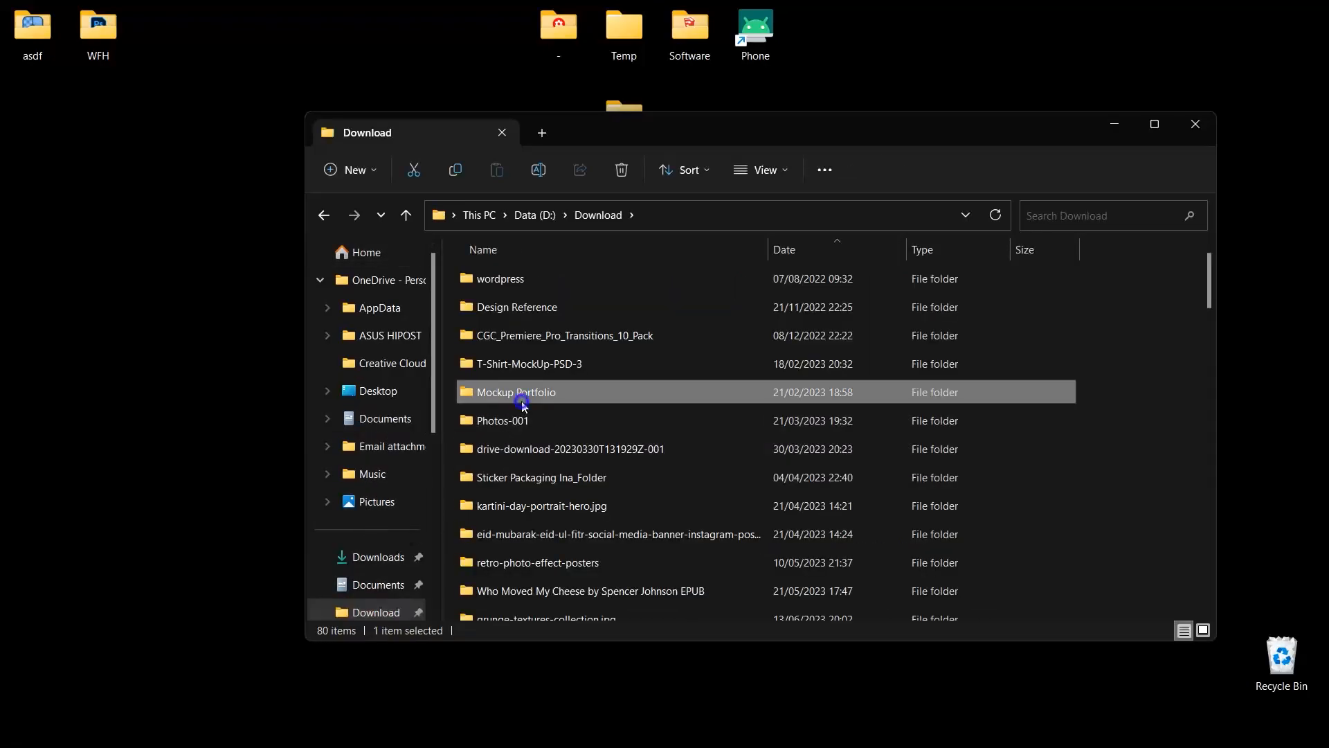
right_click(521, 396)
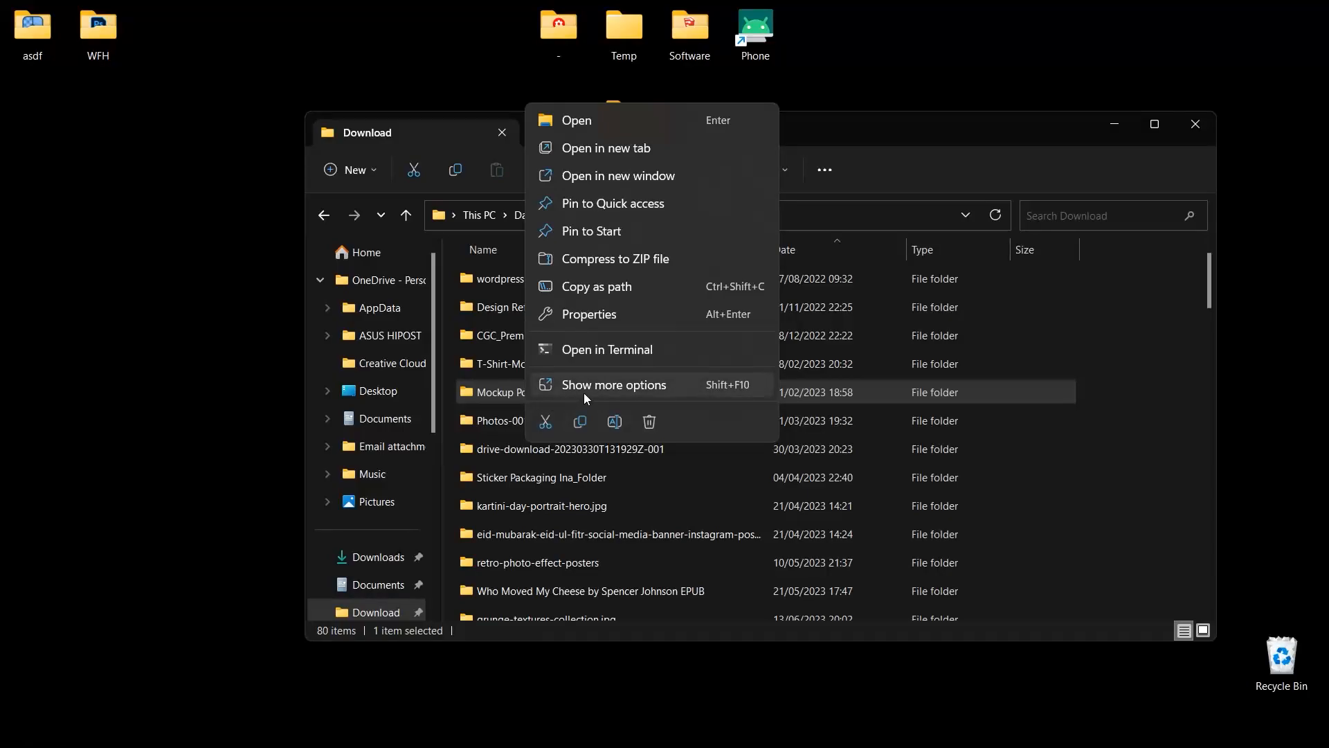
click(589, 315)
click(746, 723)
right_click(638, 328)
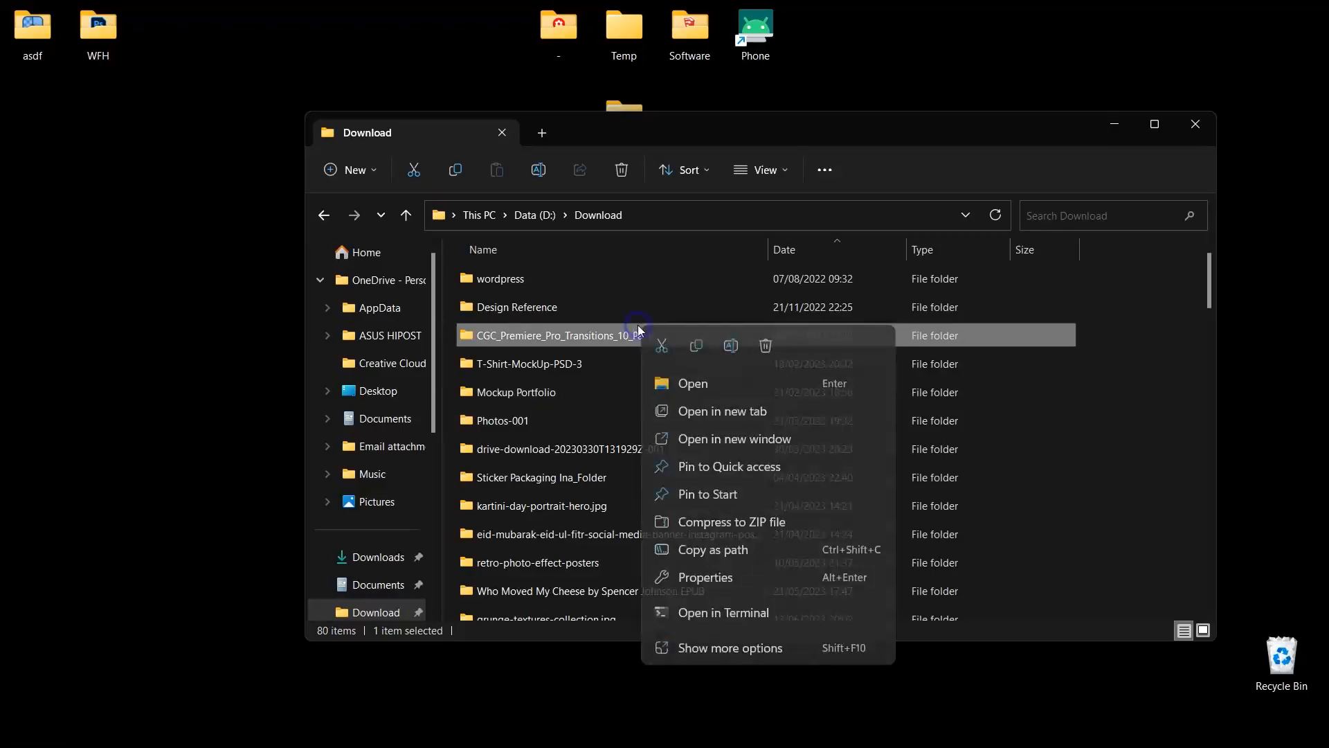
click(705, 577)
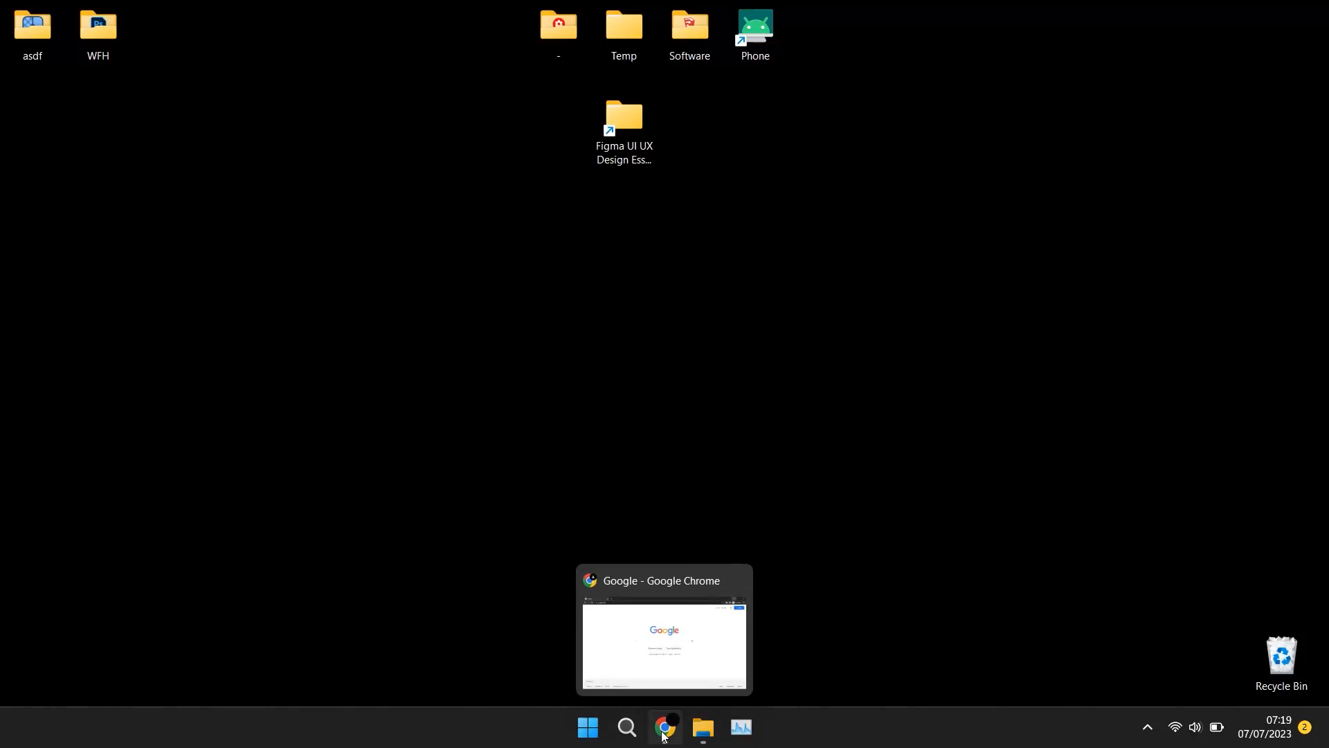
Switch to Google Chrome, search Google for windirstat, and open the official windirstat.net website.
click(662, 735)
click(576, 349)
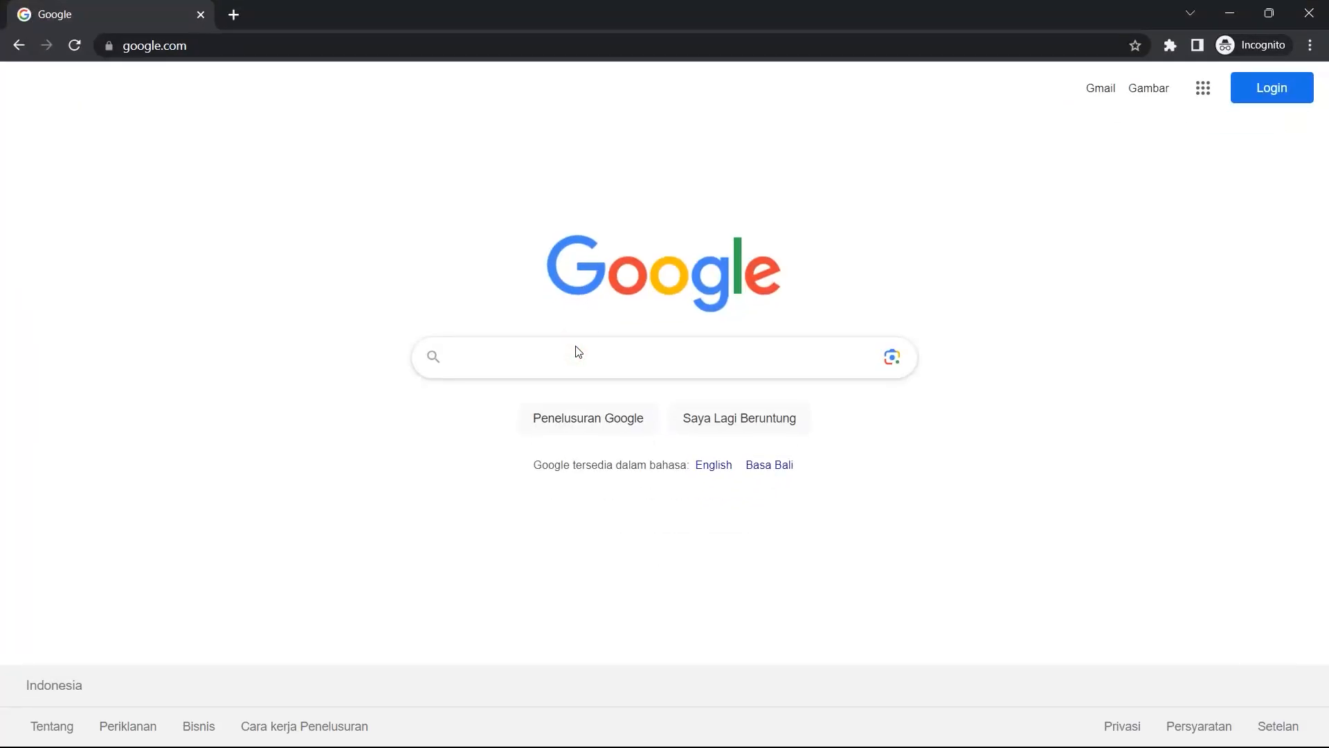
text(windirstat)
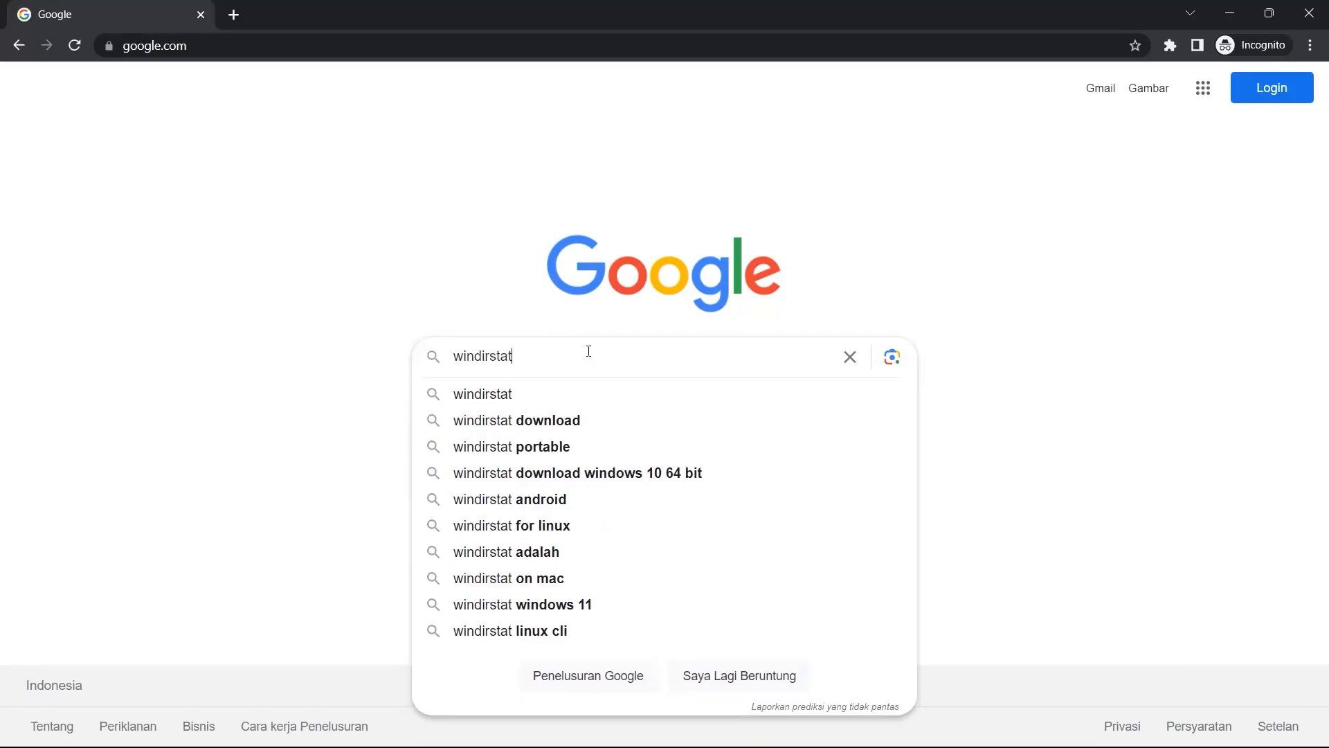
key(Return)
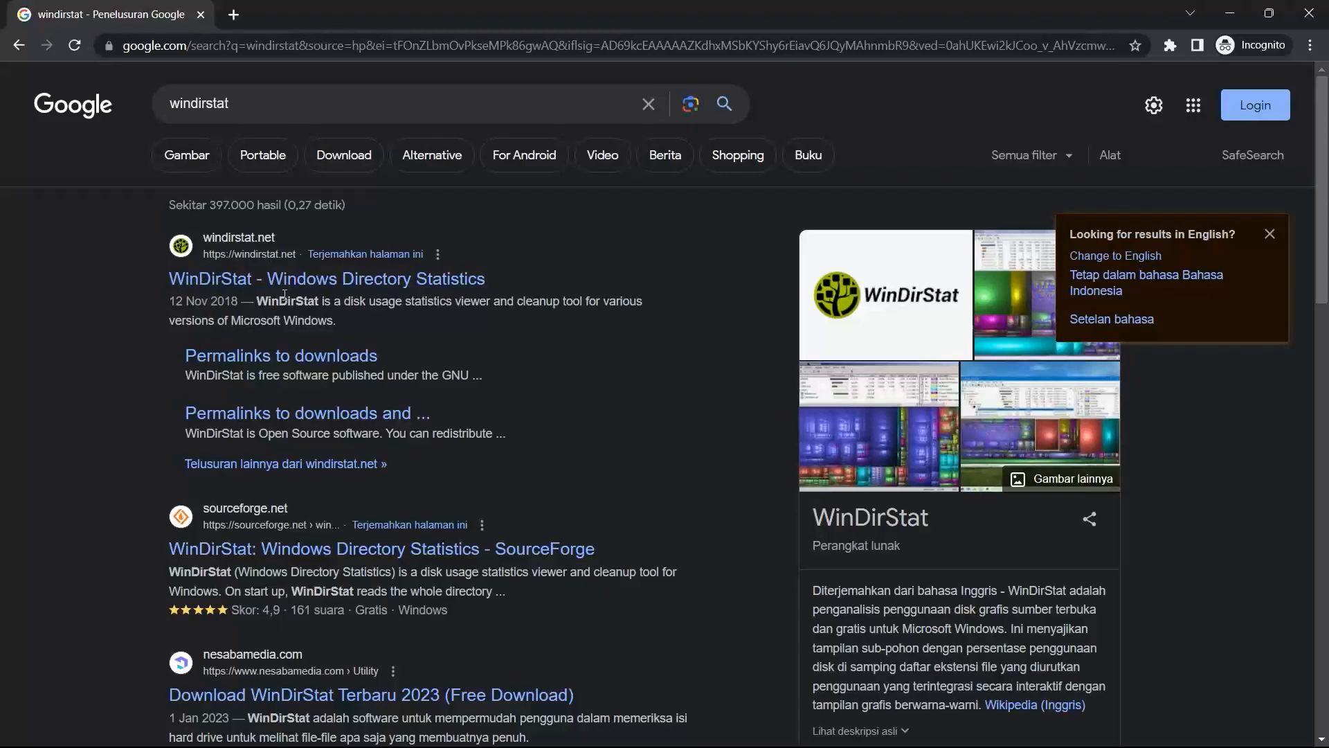
click(354, 285)
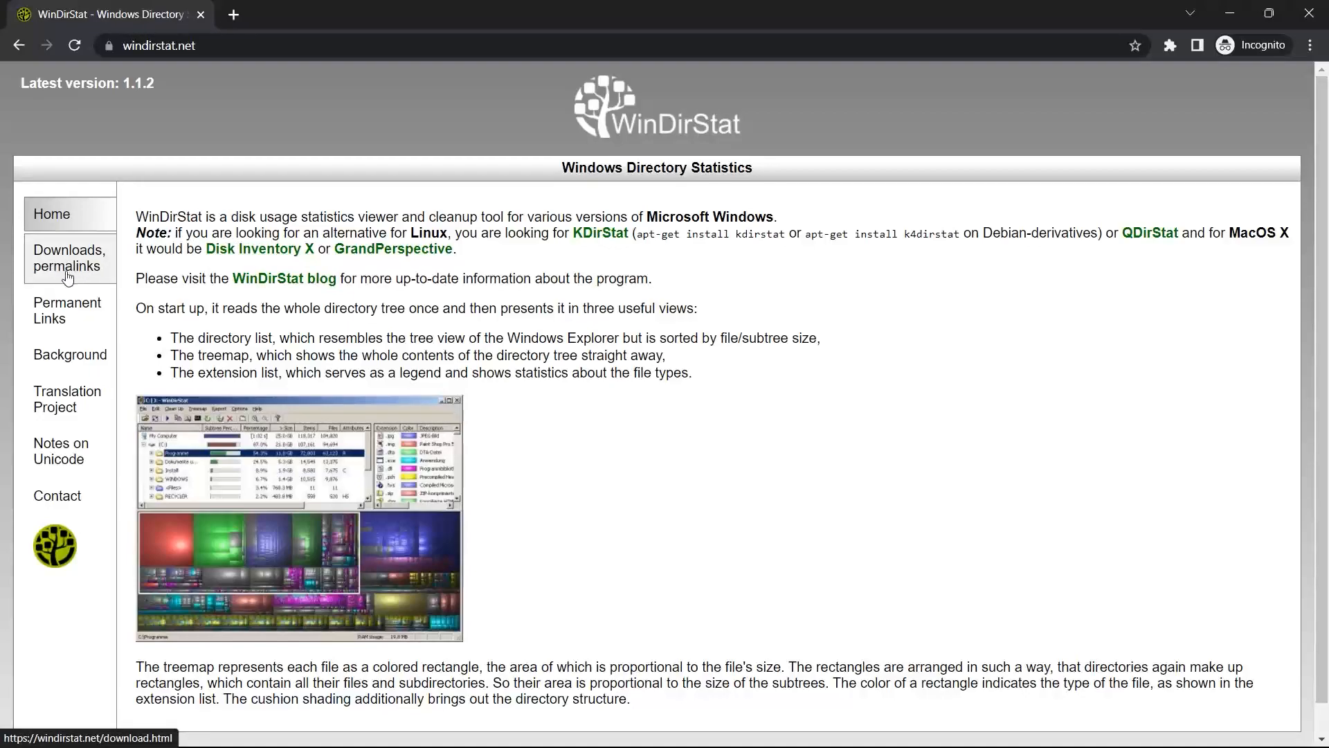
Go to the WinDirStat downloads page and download the Windows Installer from FossHub as D:\Download\windirstat1_1_2_setup.exe.
click(91, 274)
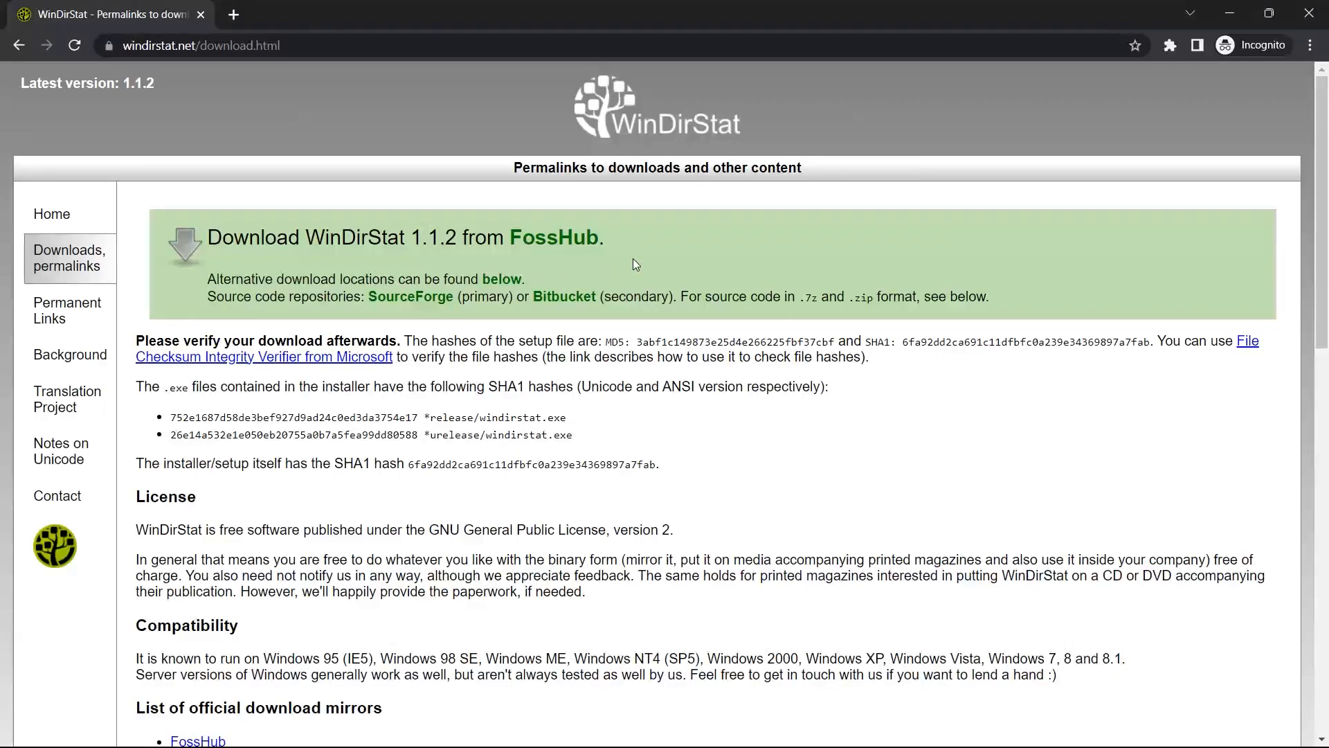
click(547, 243)
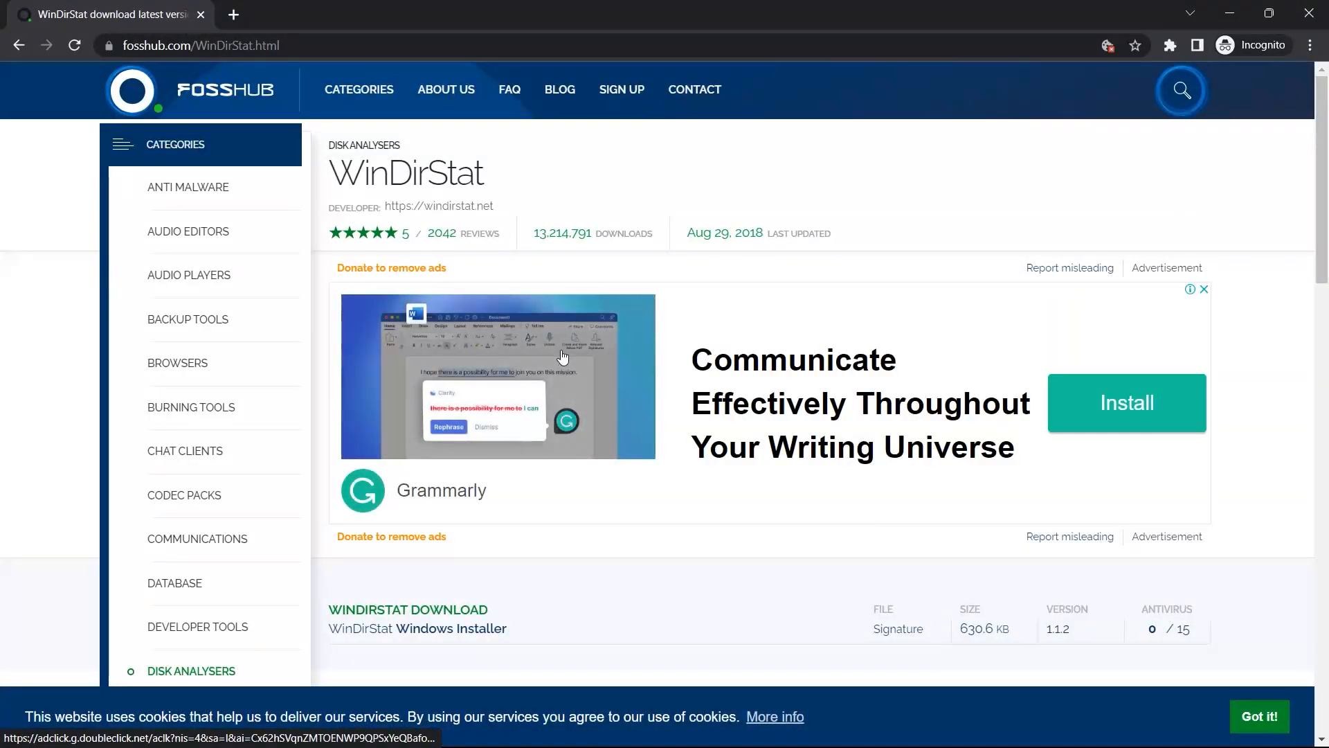
scroll(540, 387, down, 1)
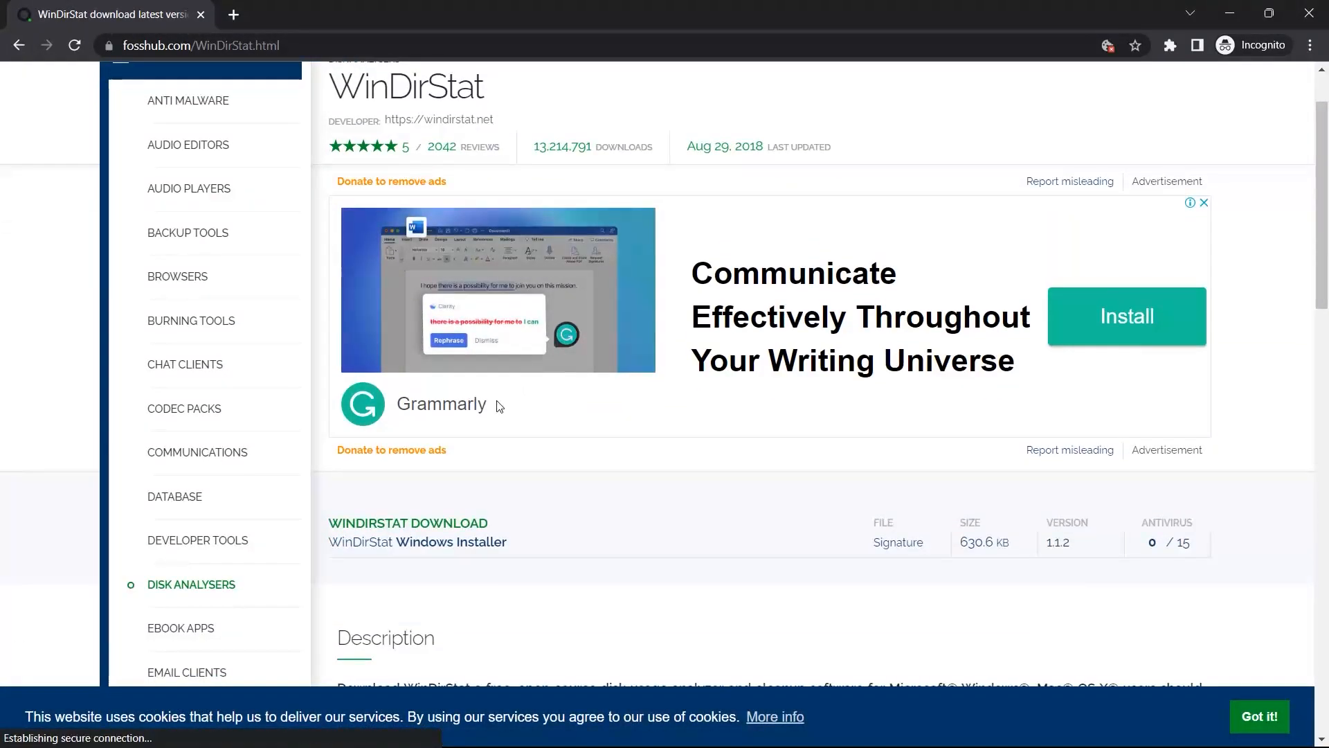
click(445, 542)
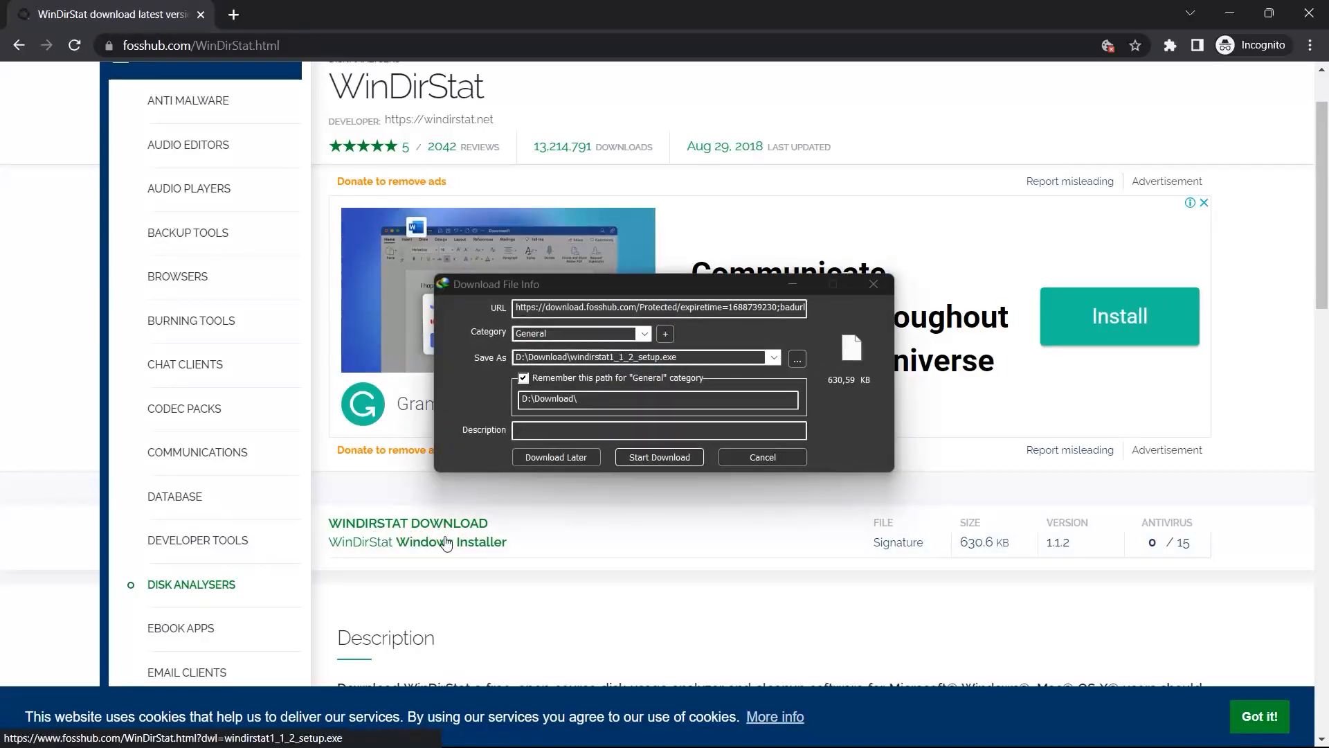
click(675, 459)
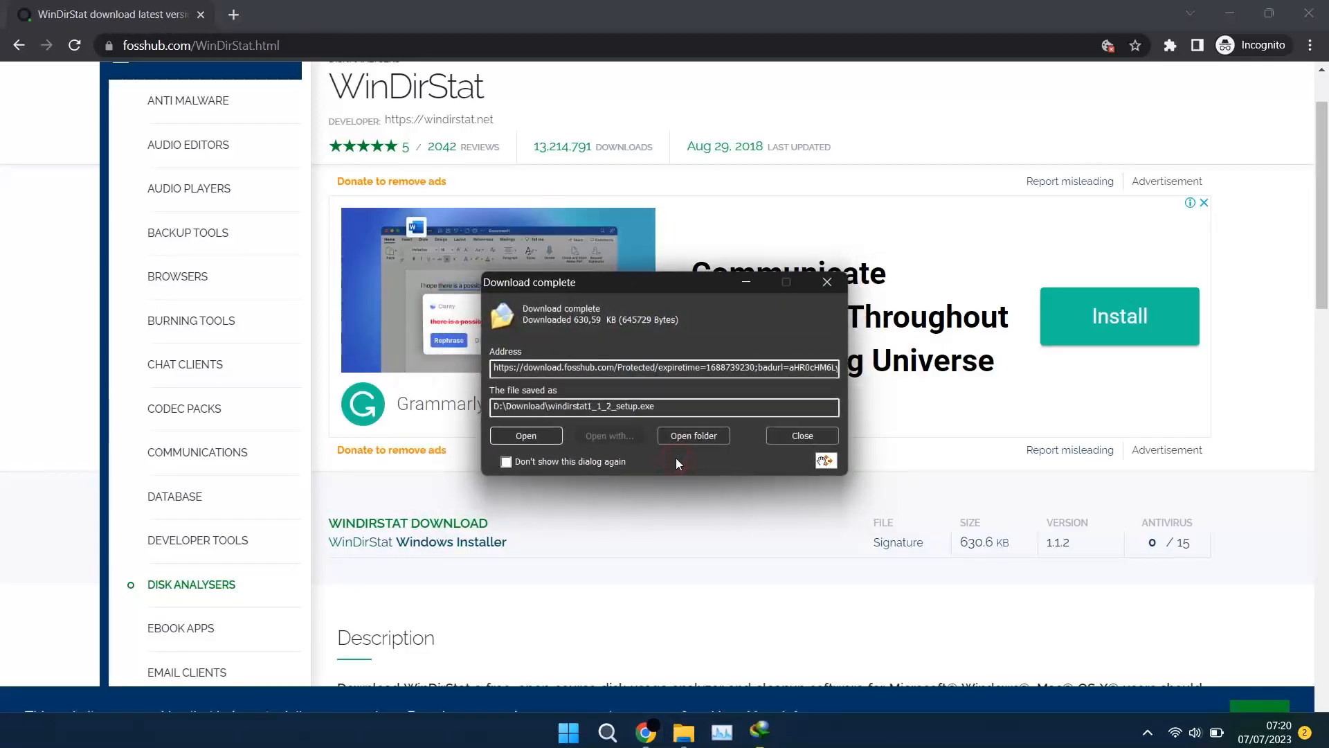
Launch the downloaded WinDirStat 1.1.2 setup and accept its license agreement.
scroll(525, 438, down, 1)
click(520, 435)
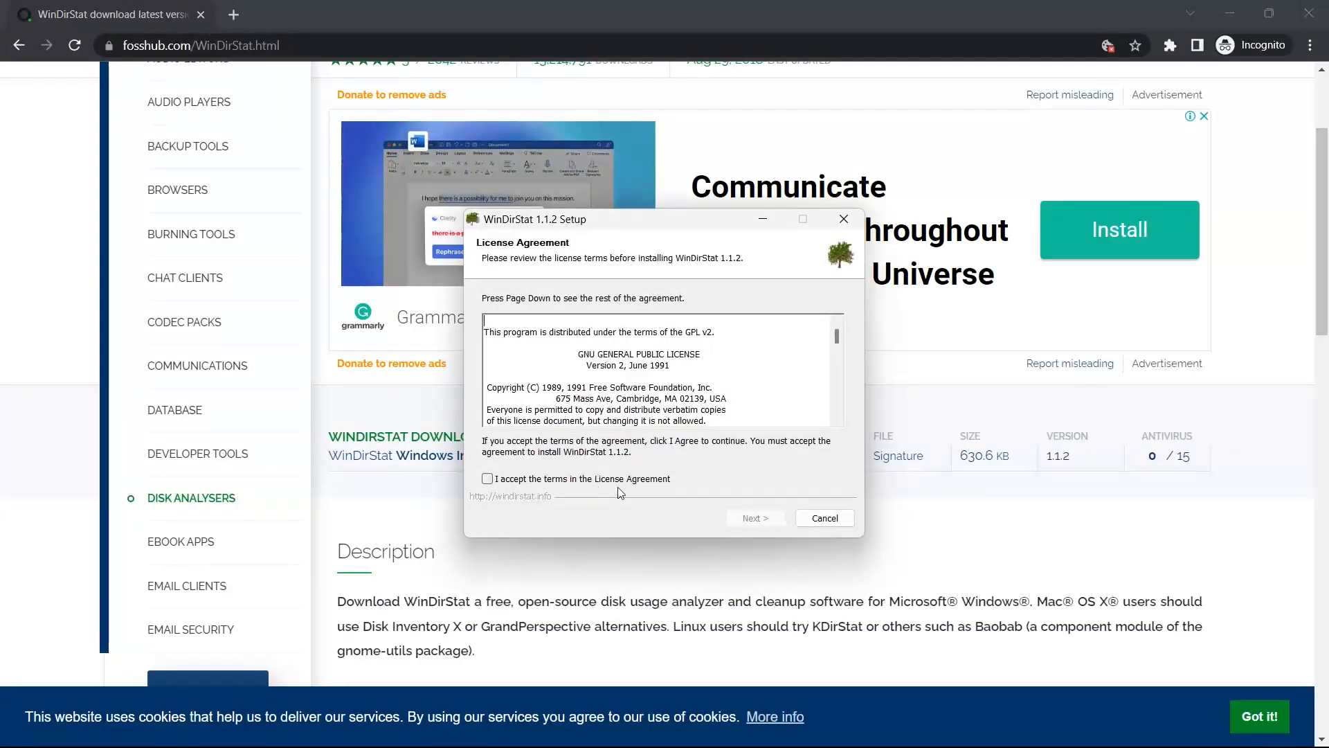
click(570, 478)
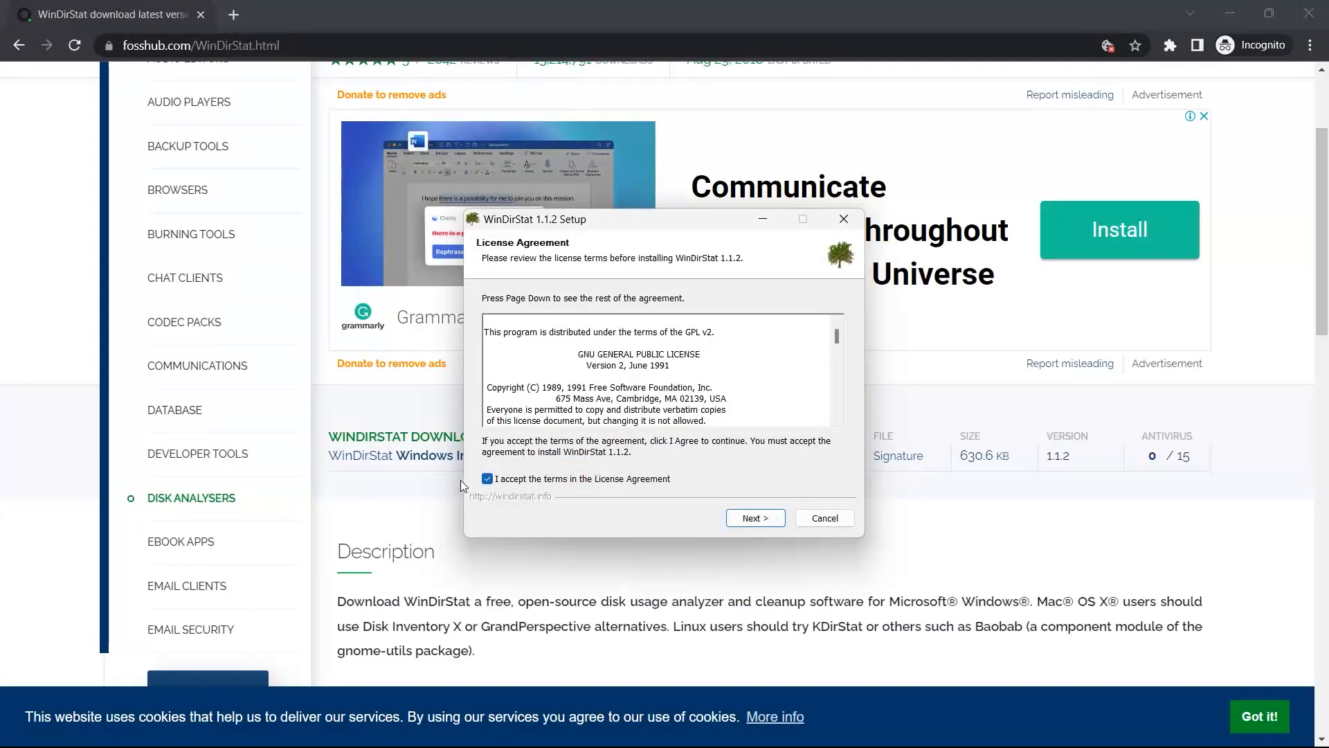
click(757, 519)
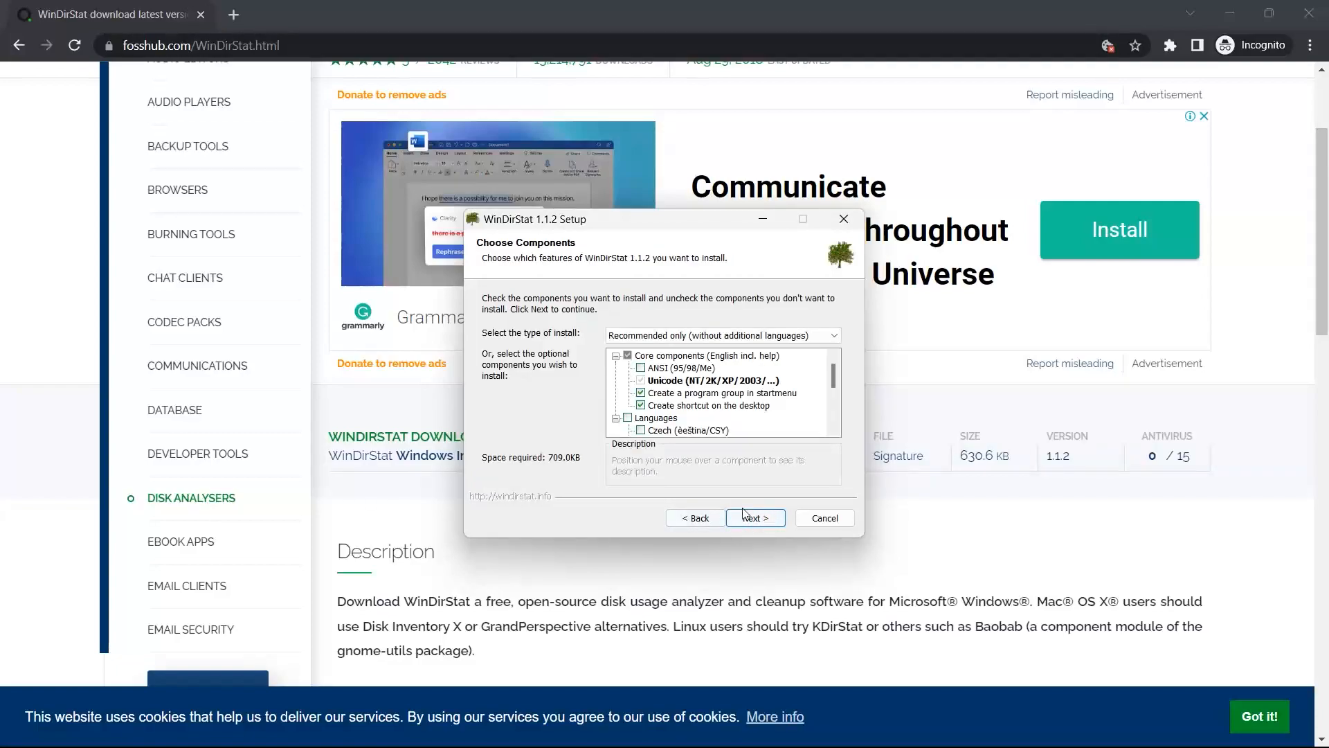
Install WinDirStat with the recommended components into C:\Program Files (x86)\WinDirStat and run it when setup finishes.
click(750, 519)
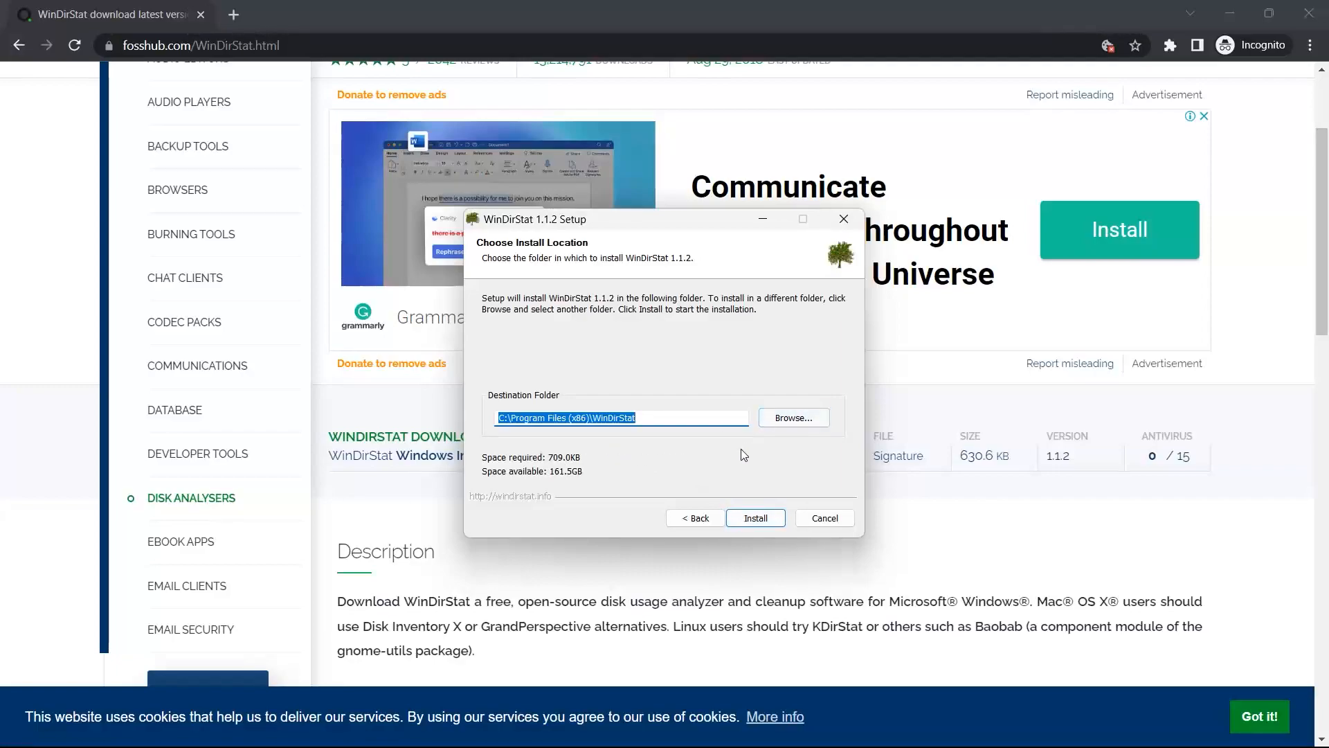
click(765, 519)
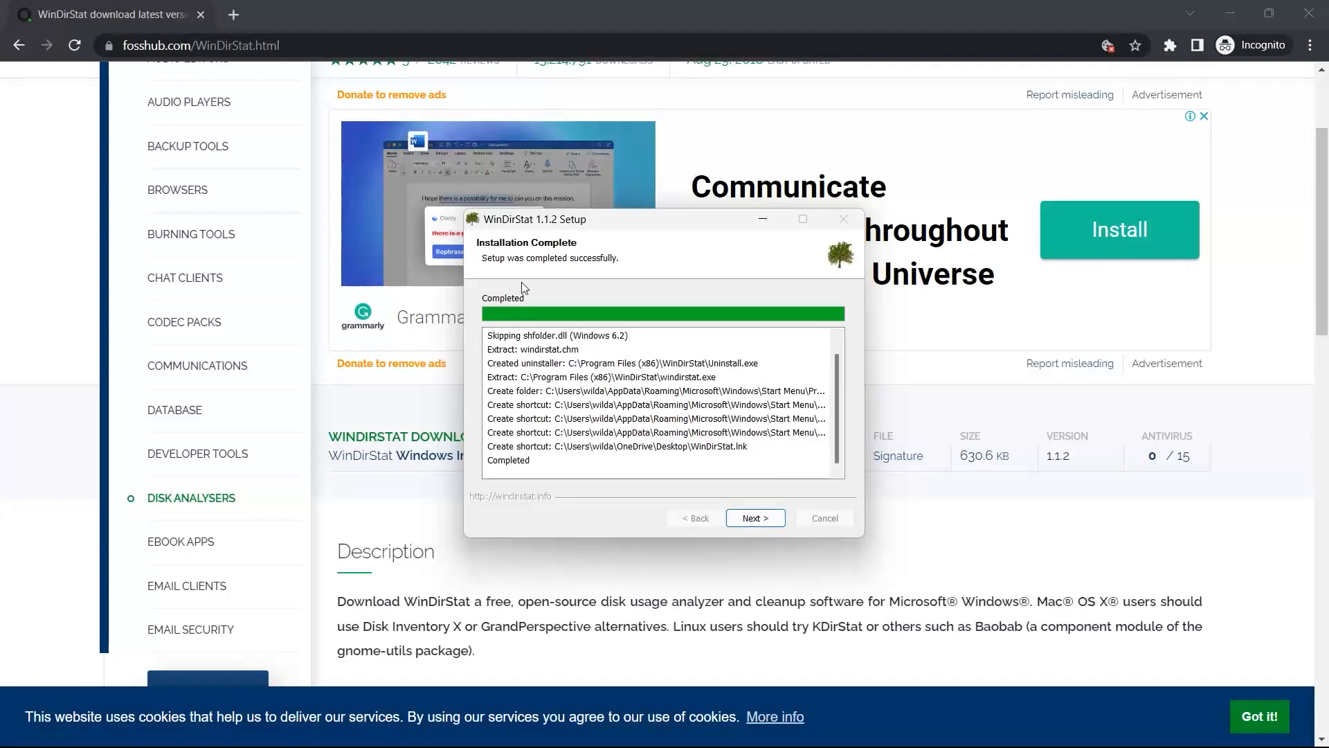
click(765, 520)
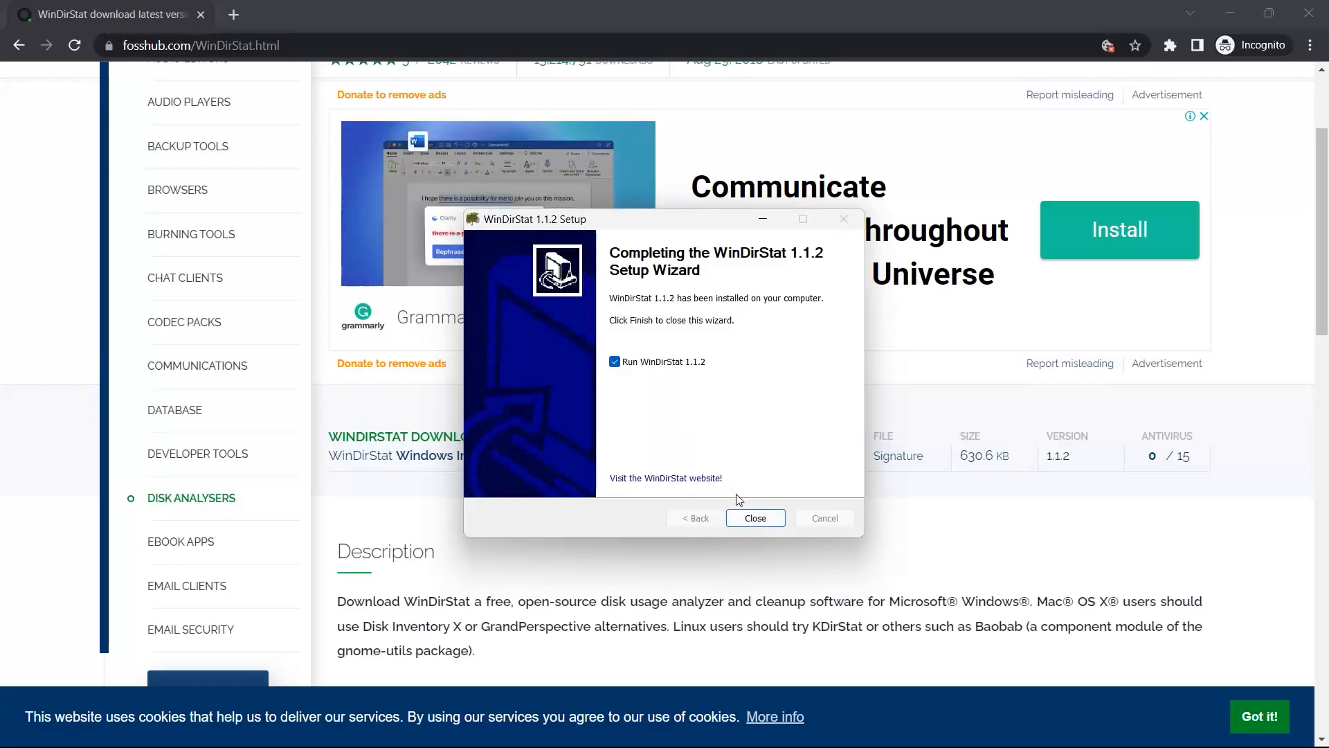
click(752, 519)
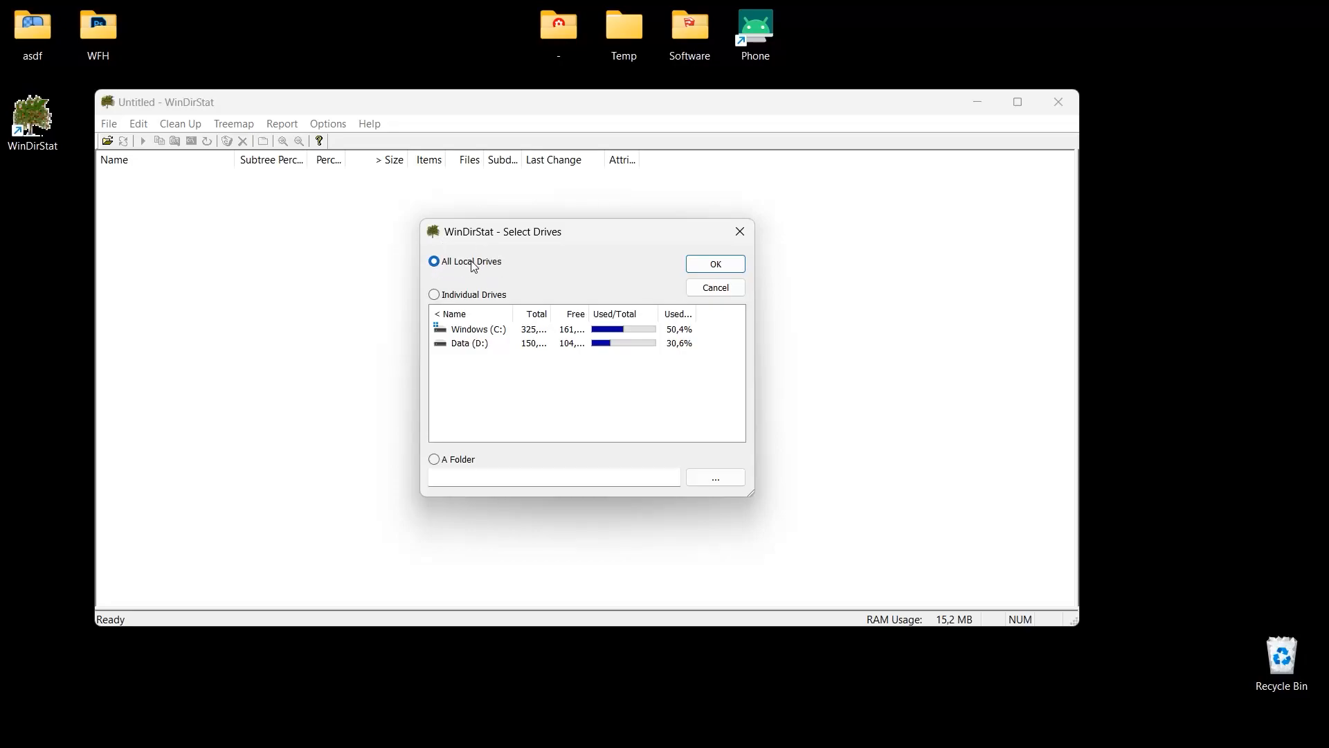
Try selecting C: and D: as individual drives, but scan with the All Local Drives option instead.
click(434, 294)
drag(502, 329, 509, 344)
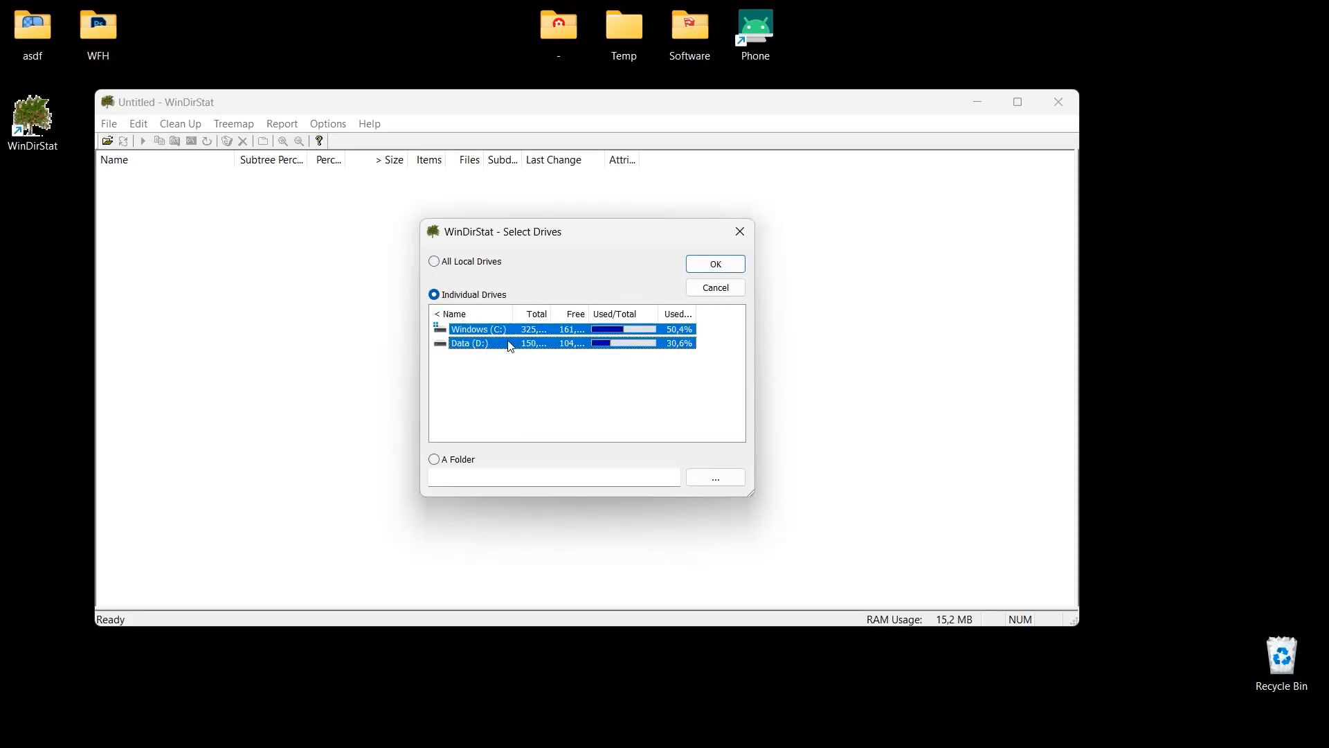
click(473, 264)
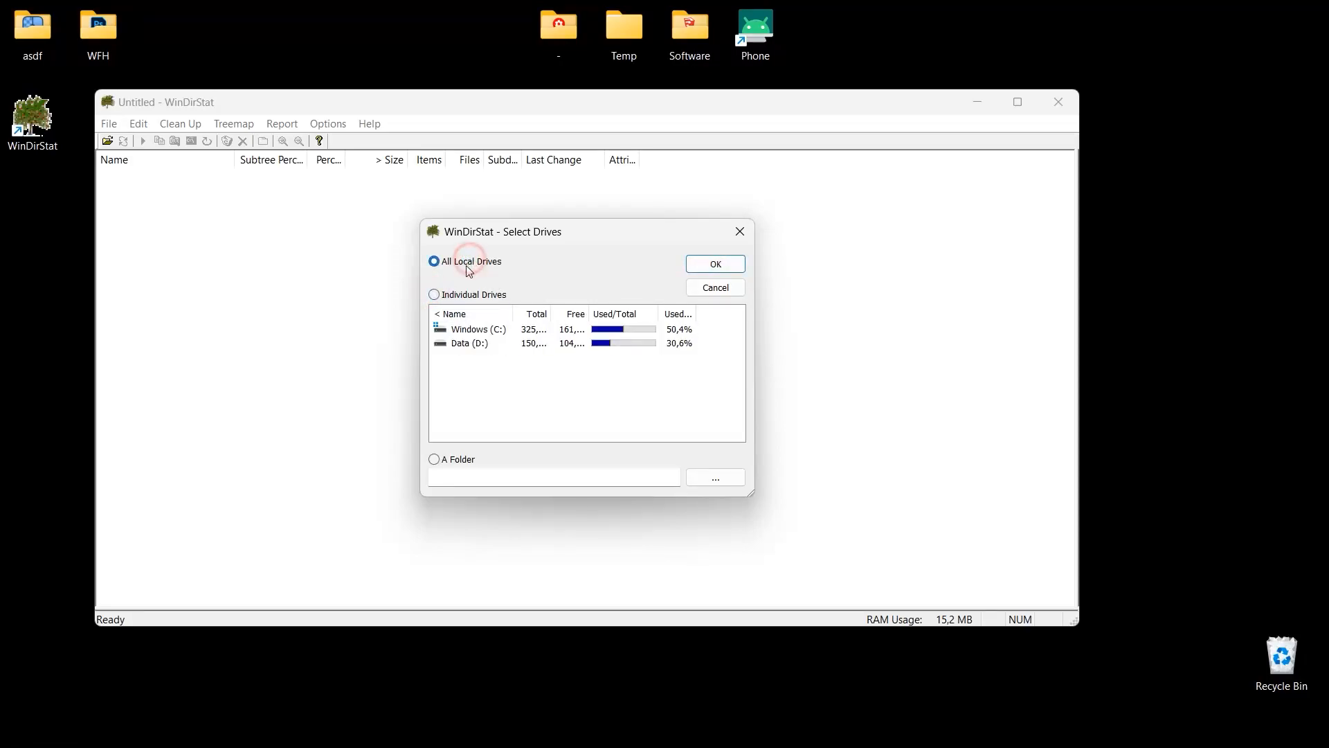
click(732, 269)
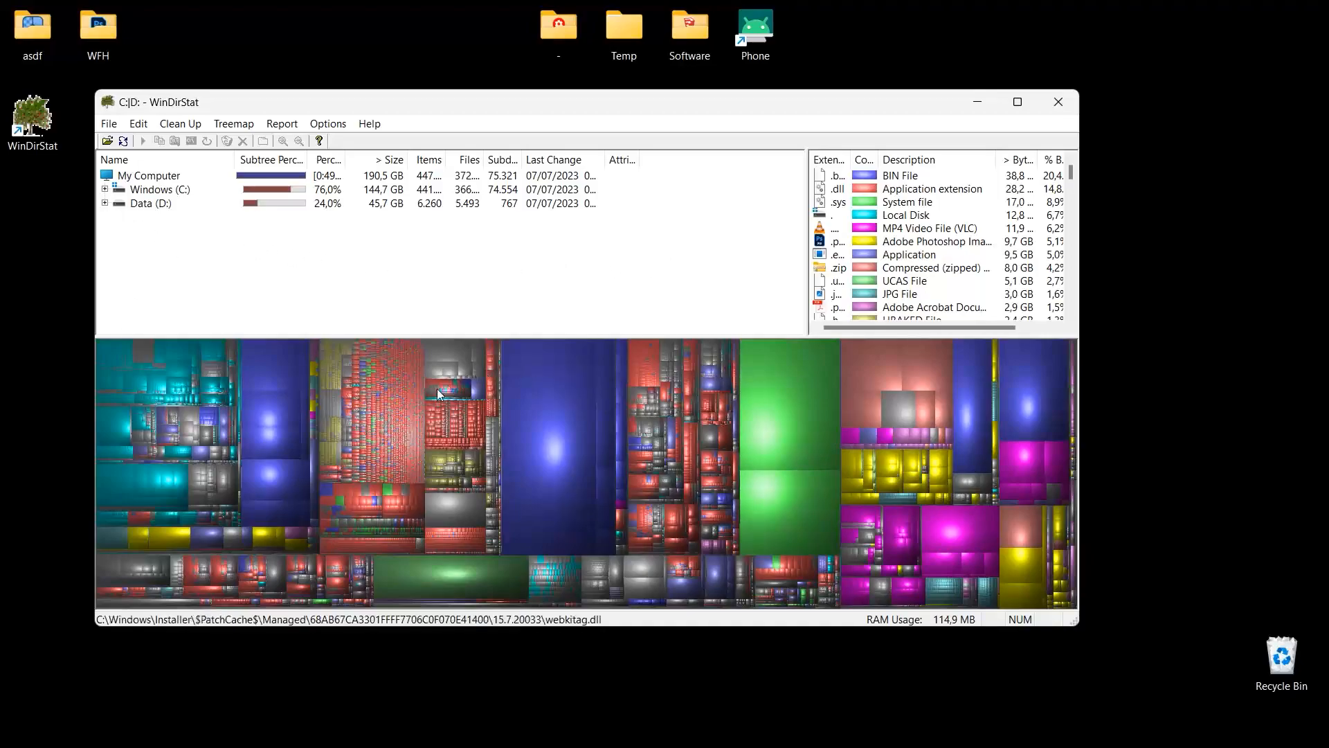
Compare the areas that the Windows (C:) and Data (D:) drives occupy in the treemap.
click(171, 196)
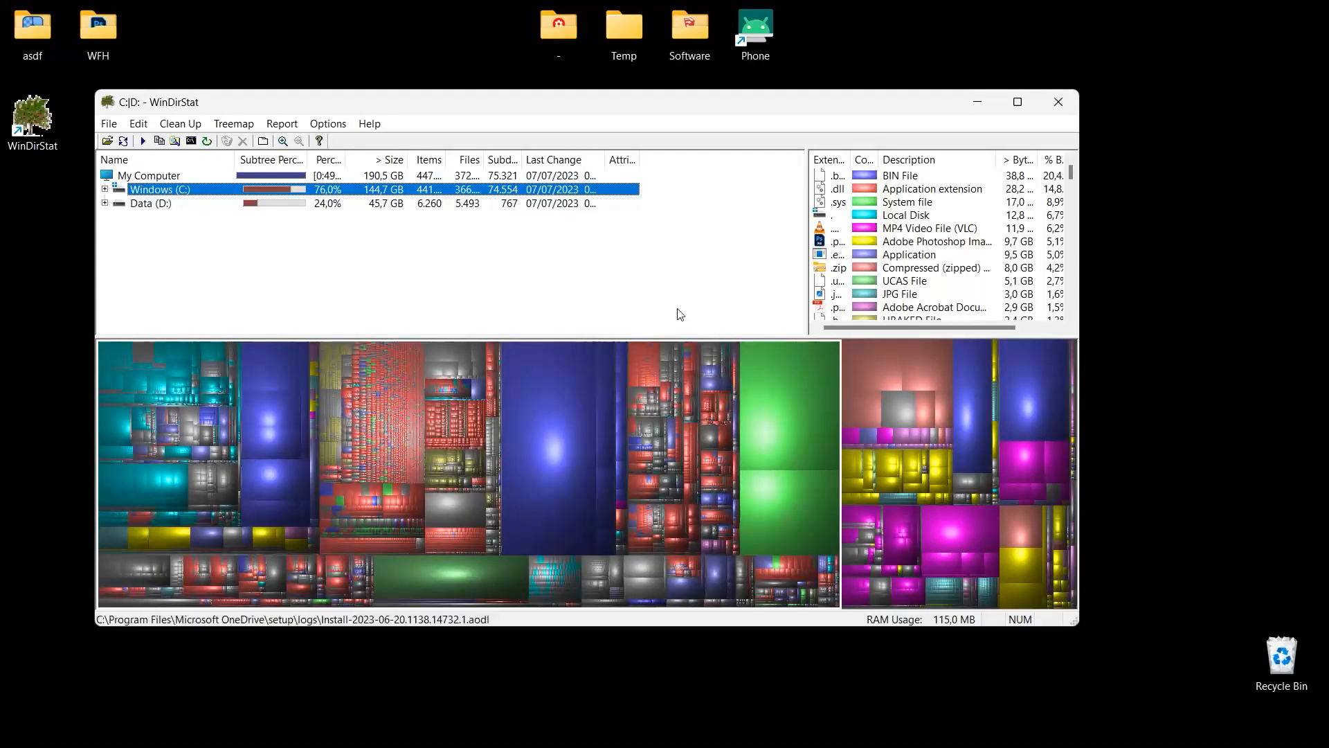
click(183, 205)
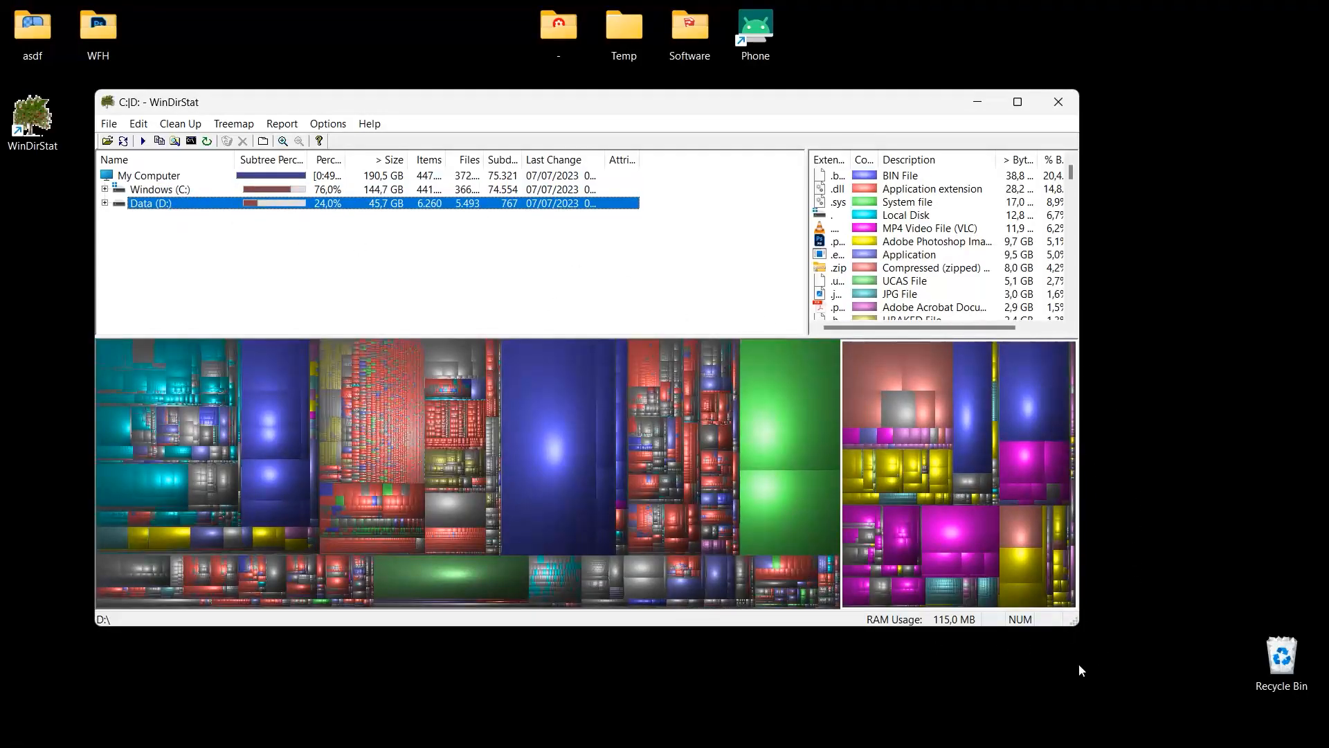
click(309, 261)
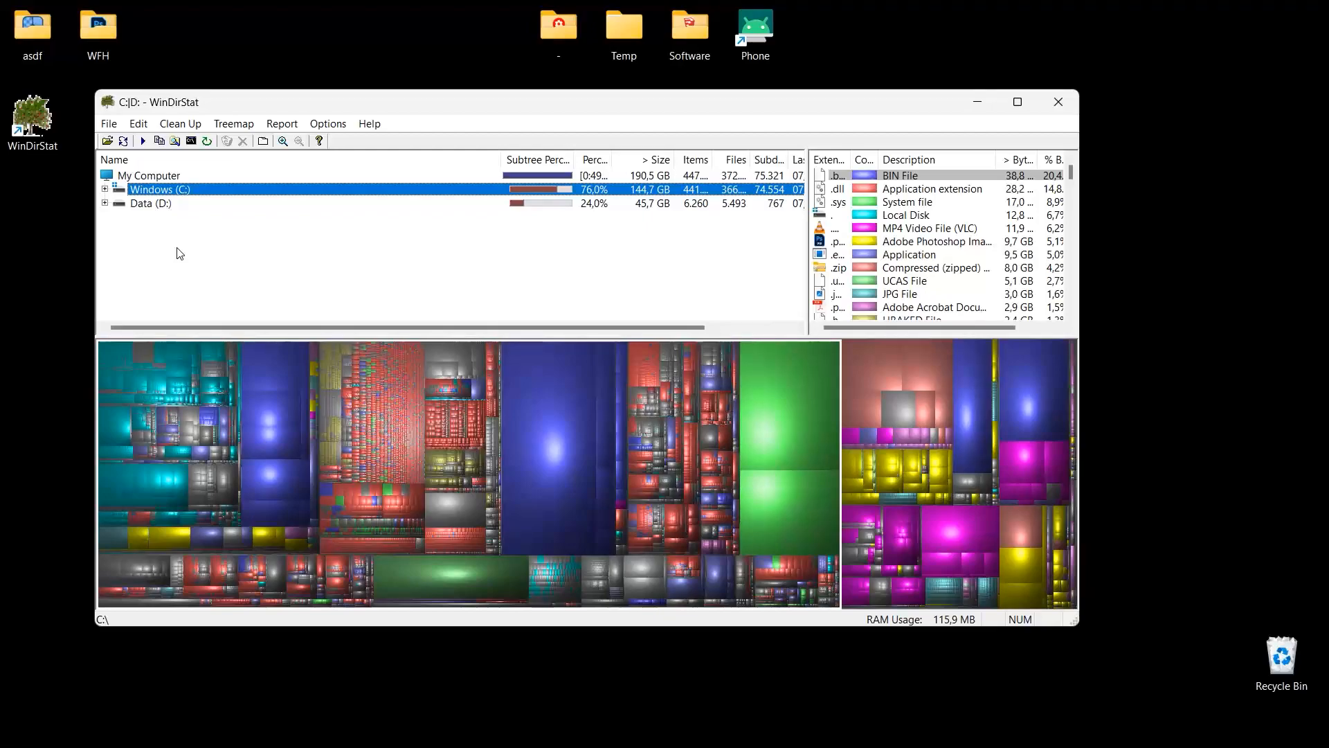
Expand Windows (C:), Users, the personal user folder and its Downloads folder, and select the Songs 1 folder.
click(104, 189)
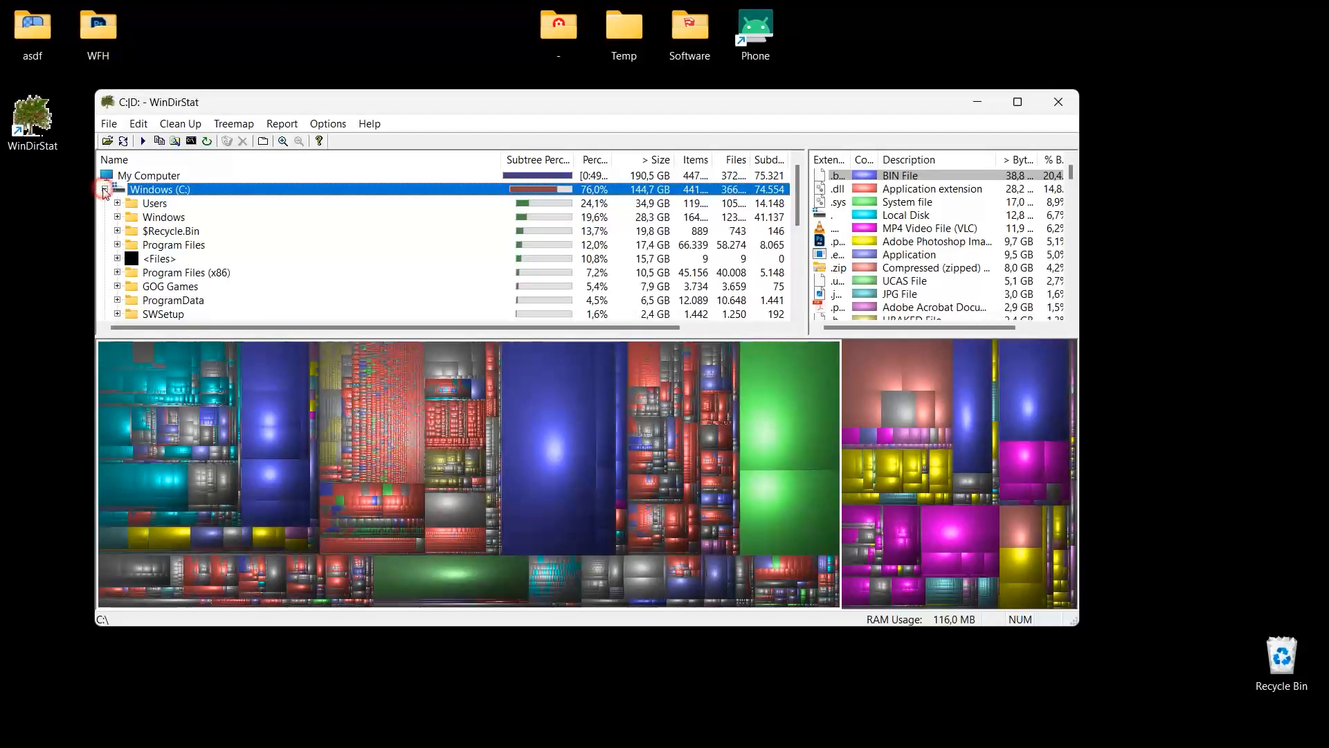
click(117, 203)
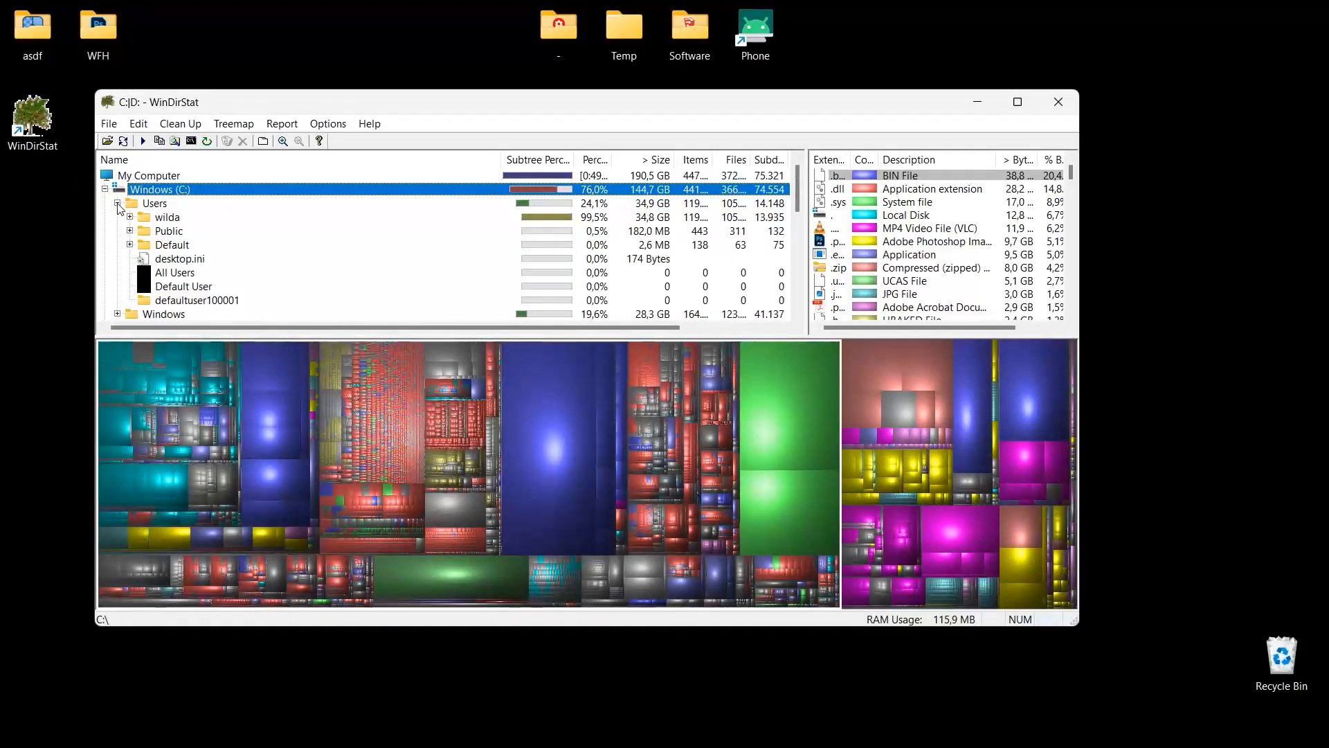
click(252, 218)
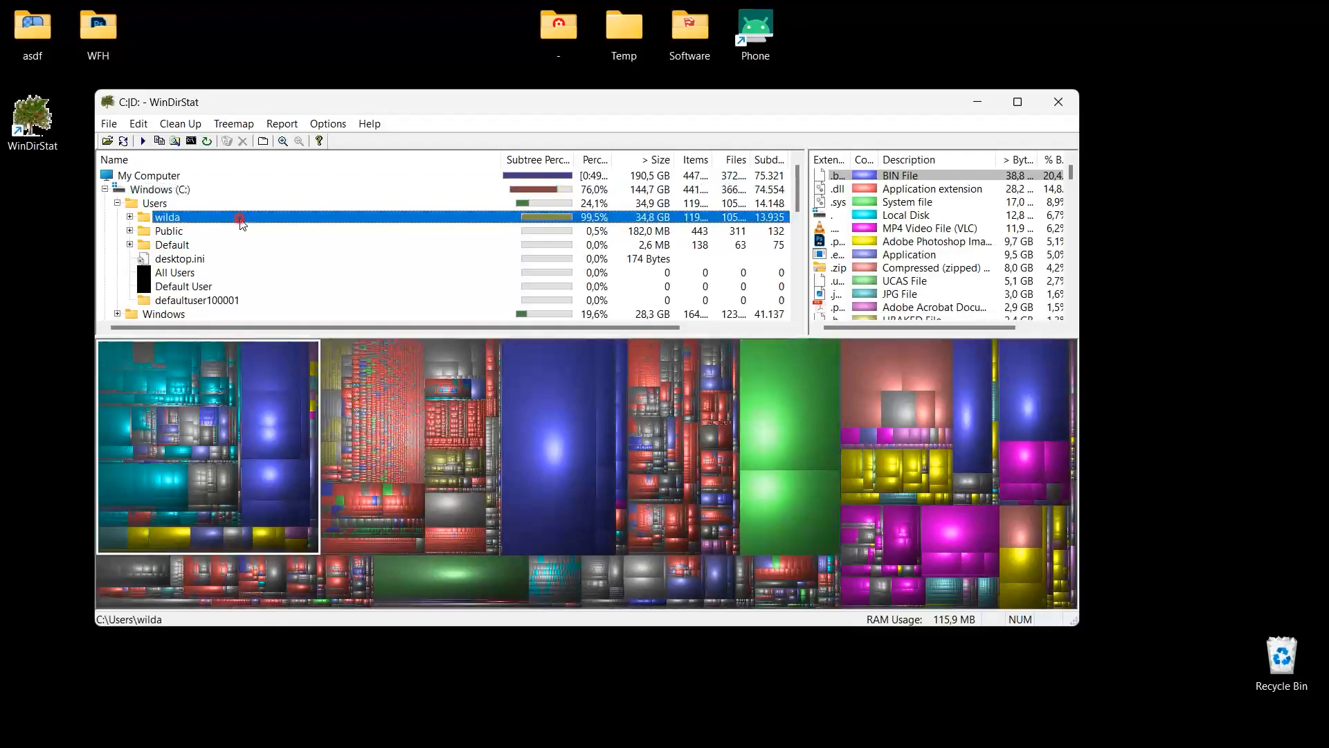
click(130, 217)
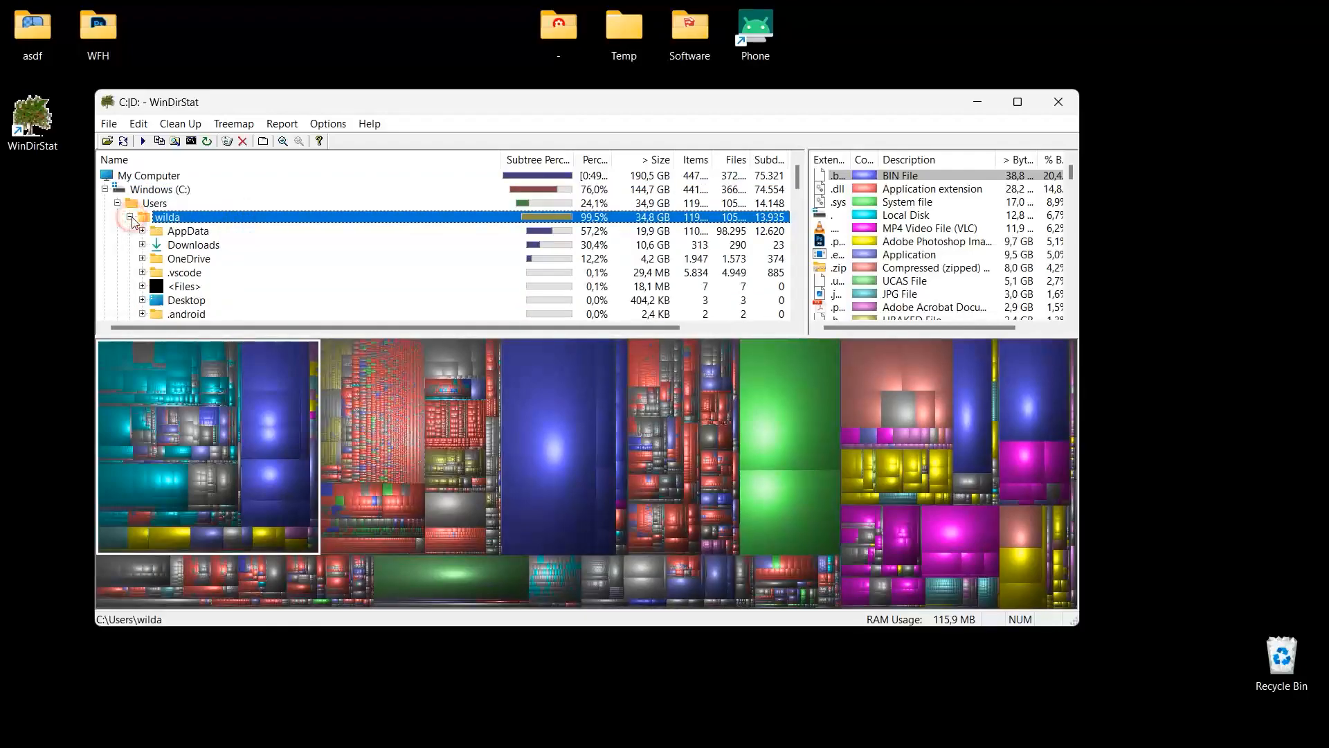
click(191, 246)
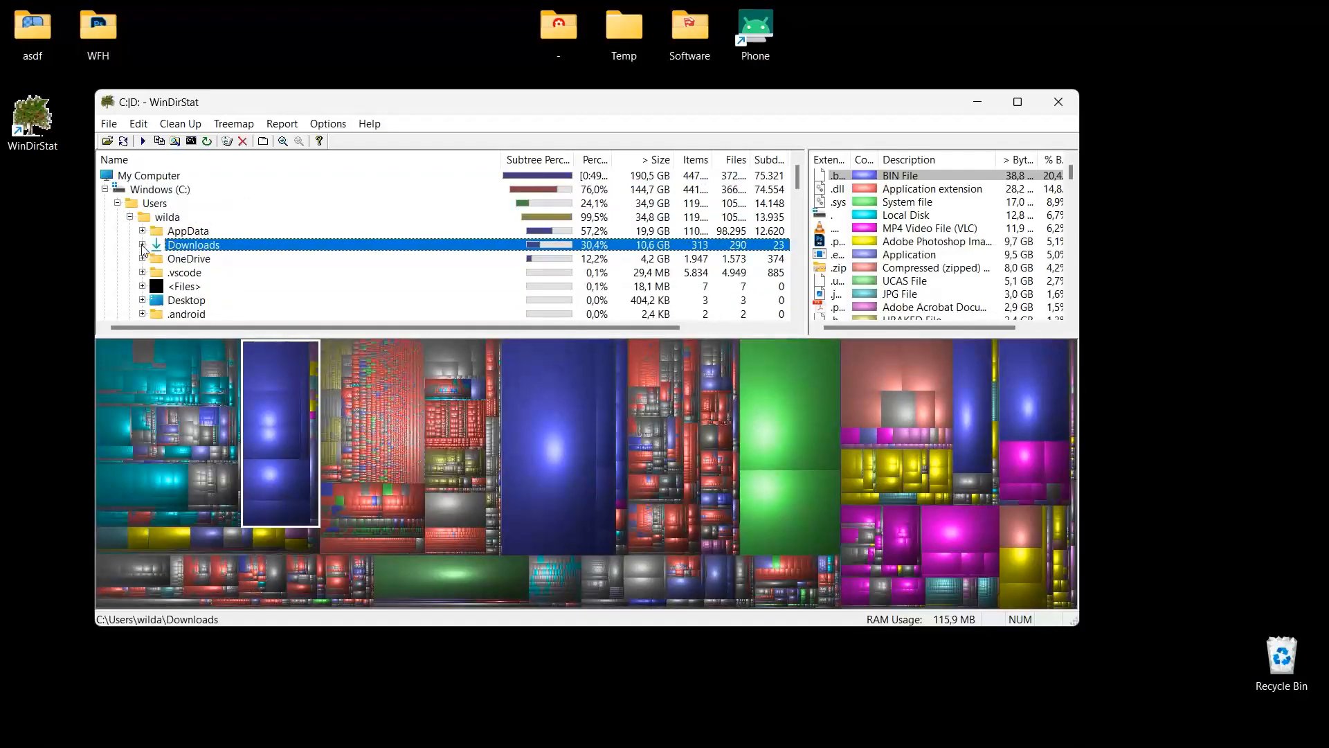
click(142, 244)
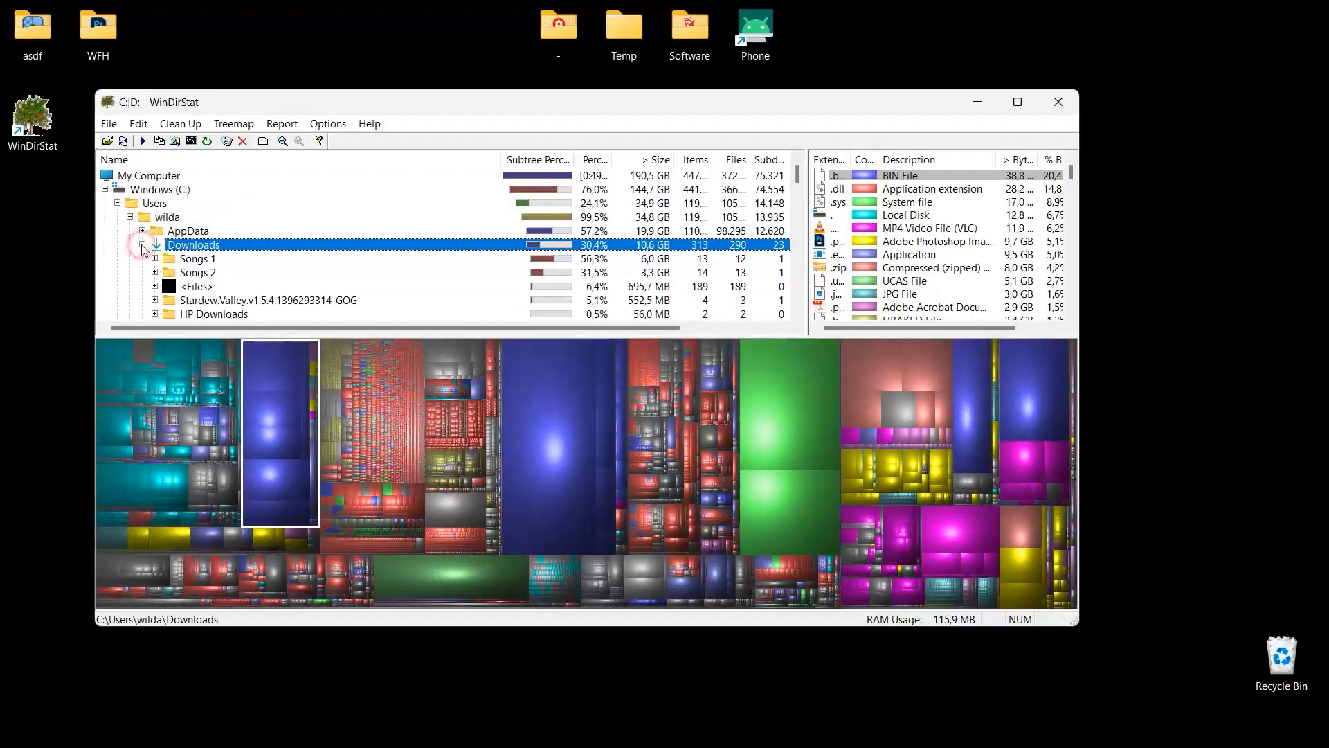
click(212, 261)
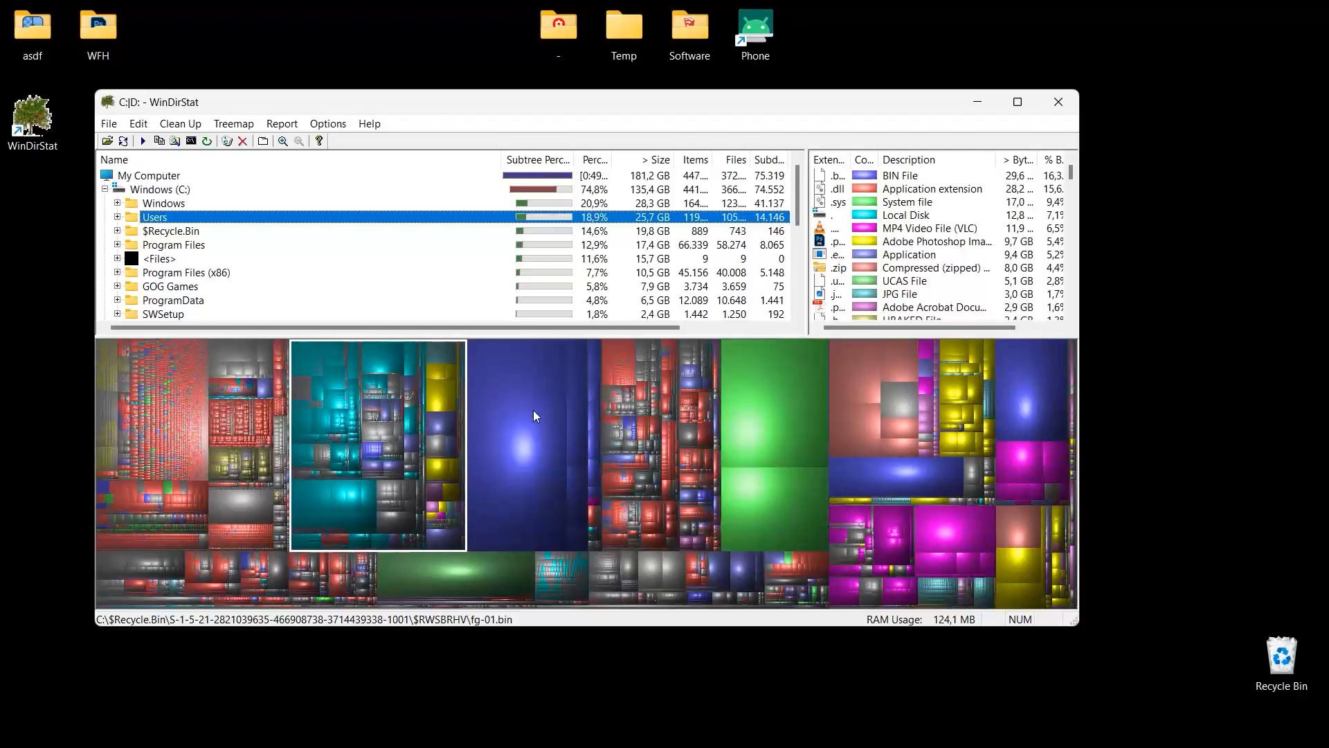
Locate the large blue BIN file block of the C: drive in the directory tree and examine its neighbouring files.
click(525, 376)
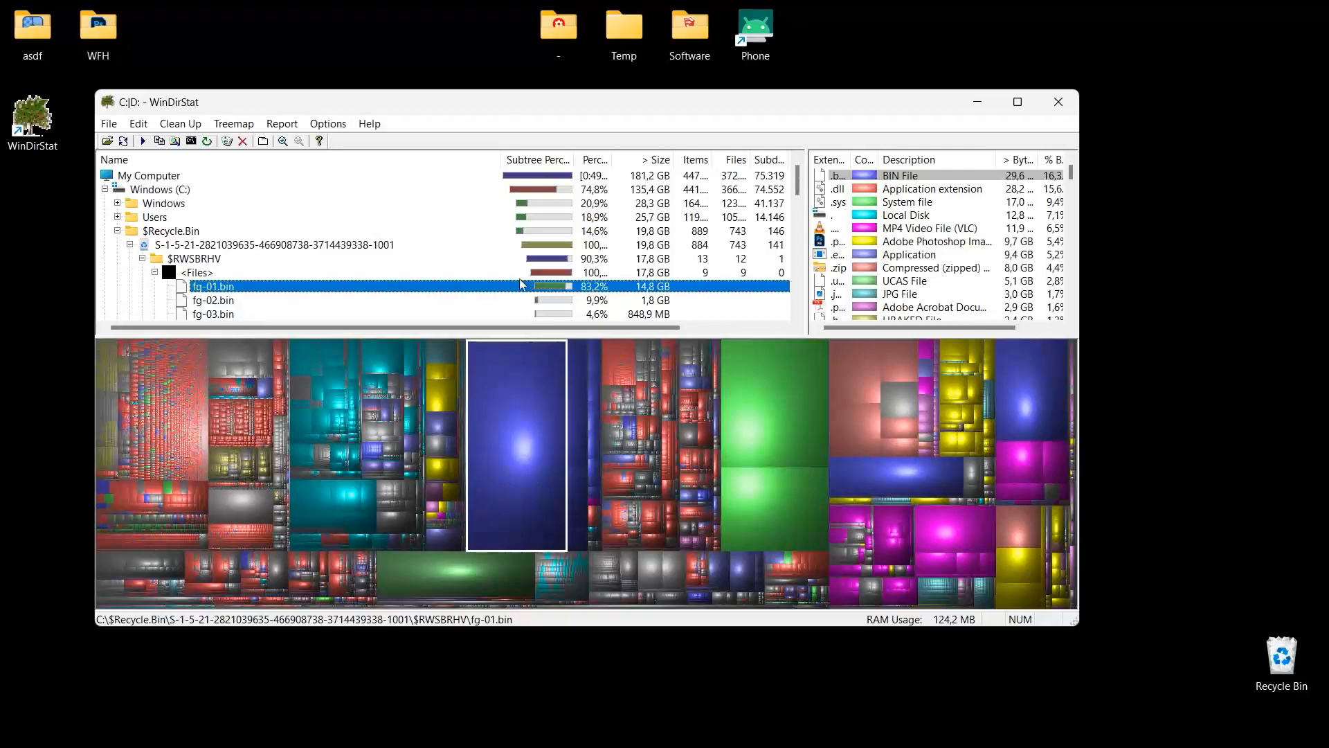
scroll(506, 281, down, 1)
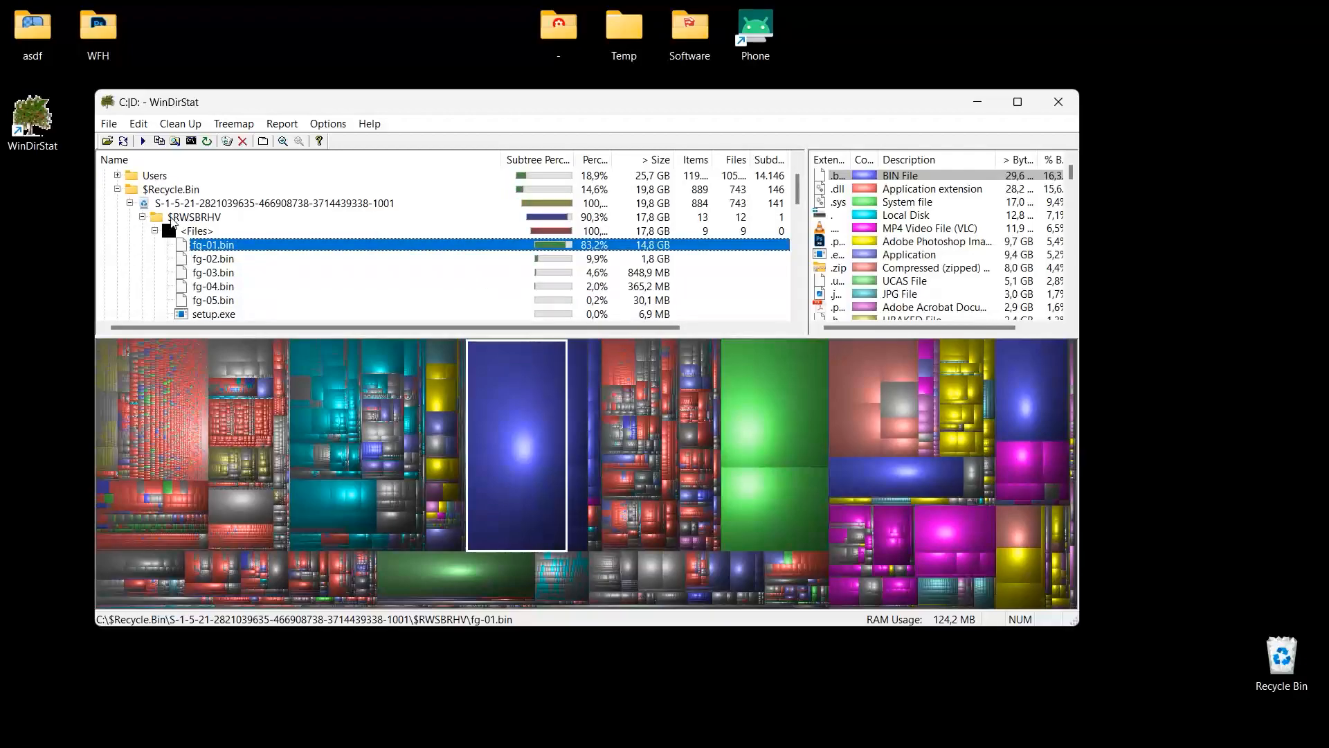
Examine the files inside the $RWSBRHV folder of the C: drive's $Recycle.Bin and collapse the folder again.
click(142, 216)
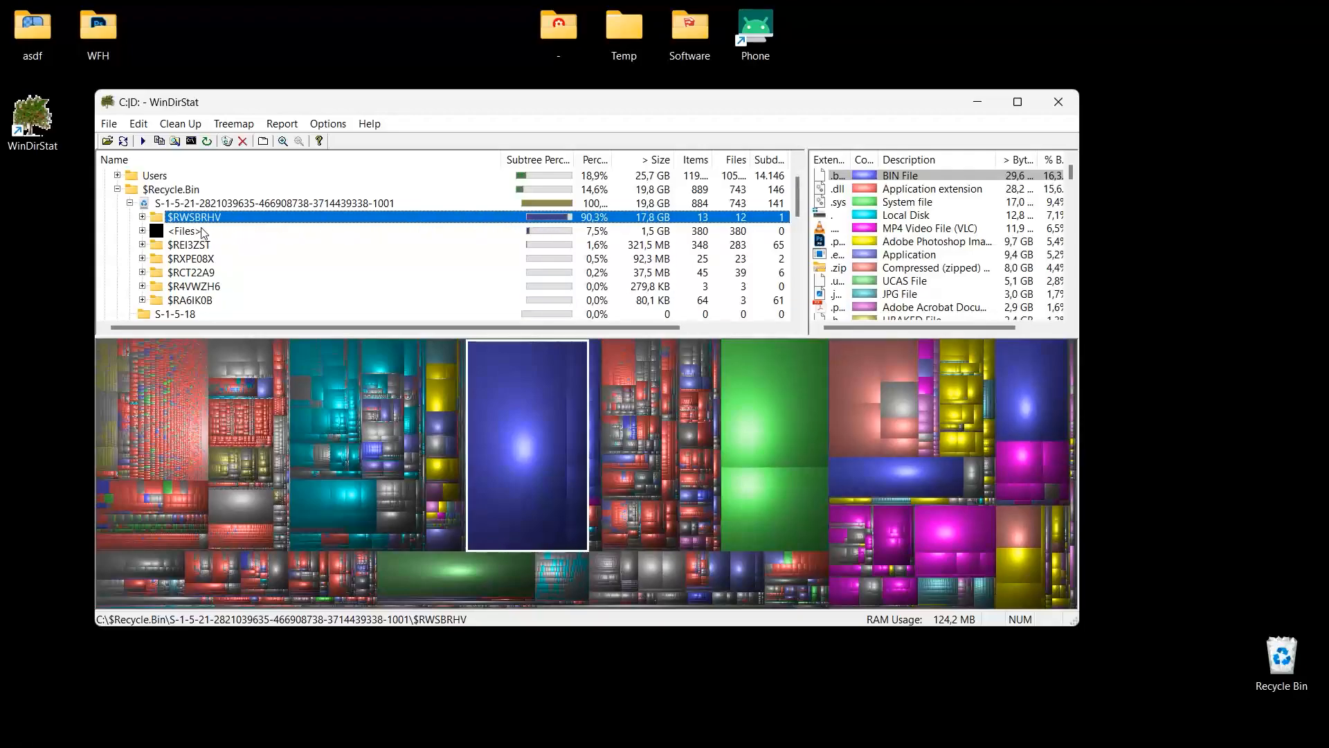
click(142, 217)
click(154, 230)
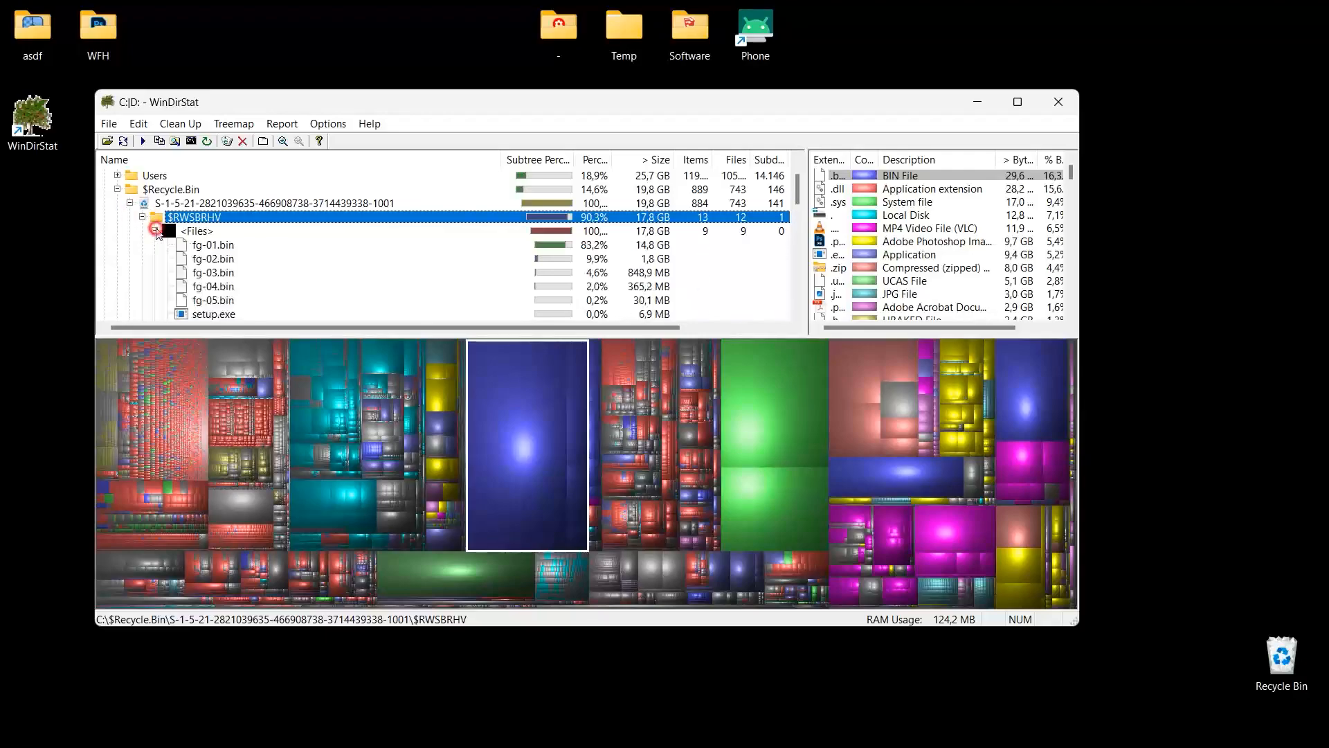
scroll(170, 246, down, 2)
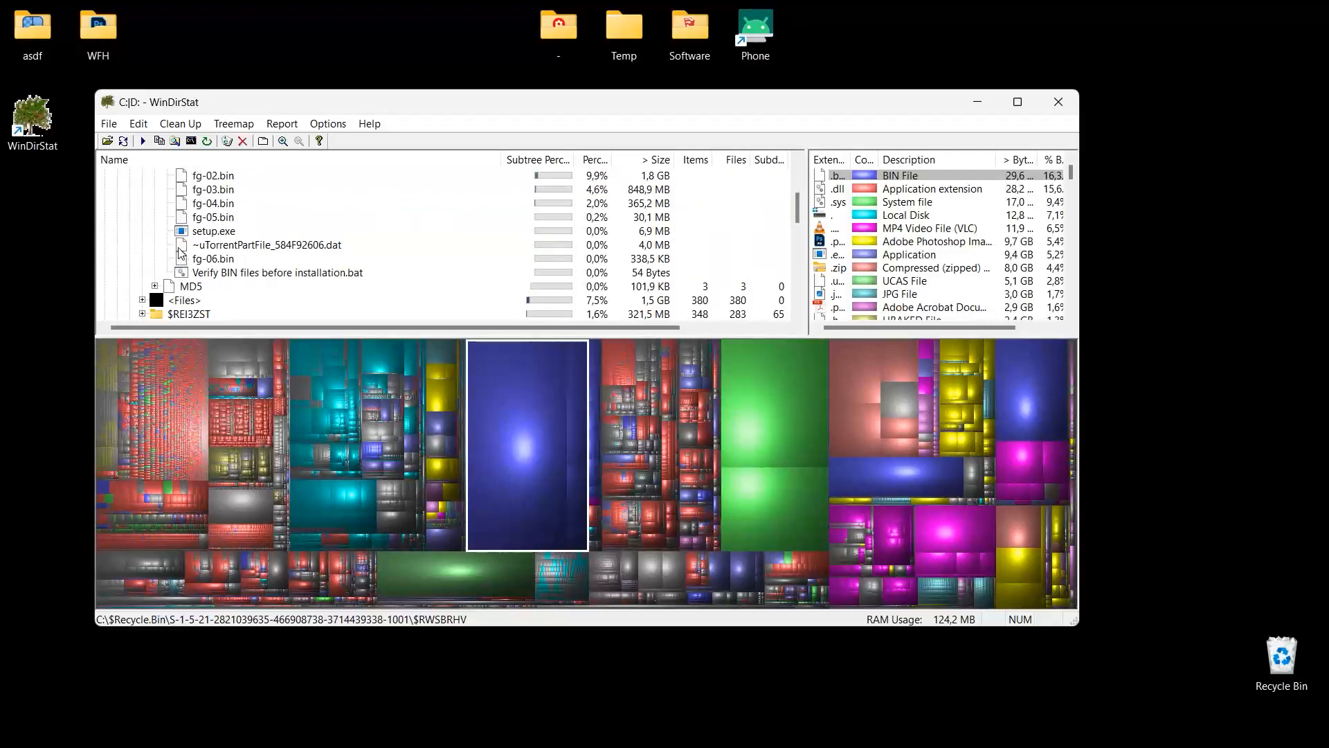
scroll(179, 242, up, 2)
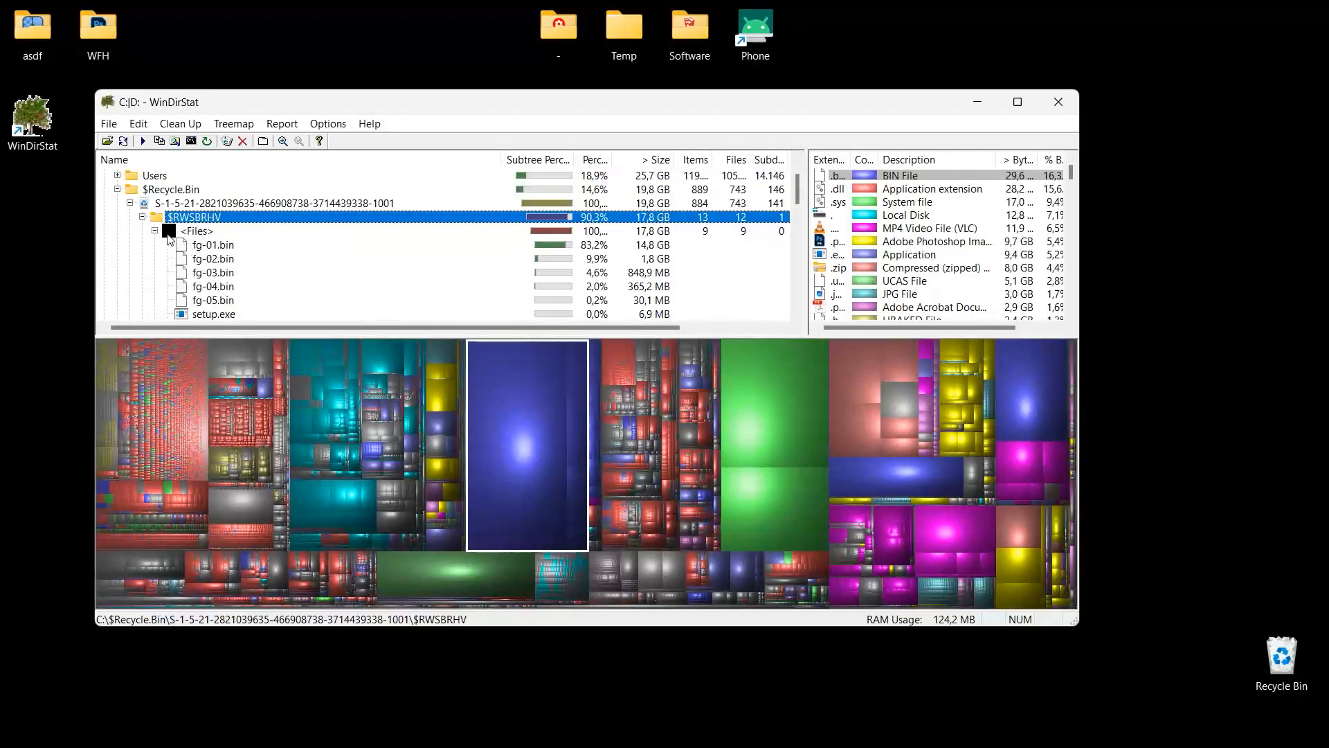
click(141, 216)
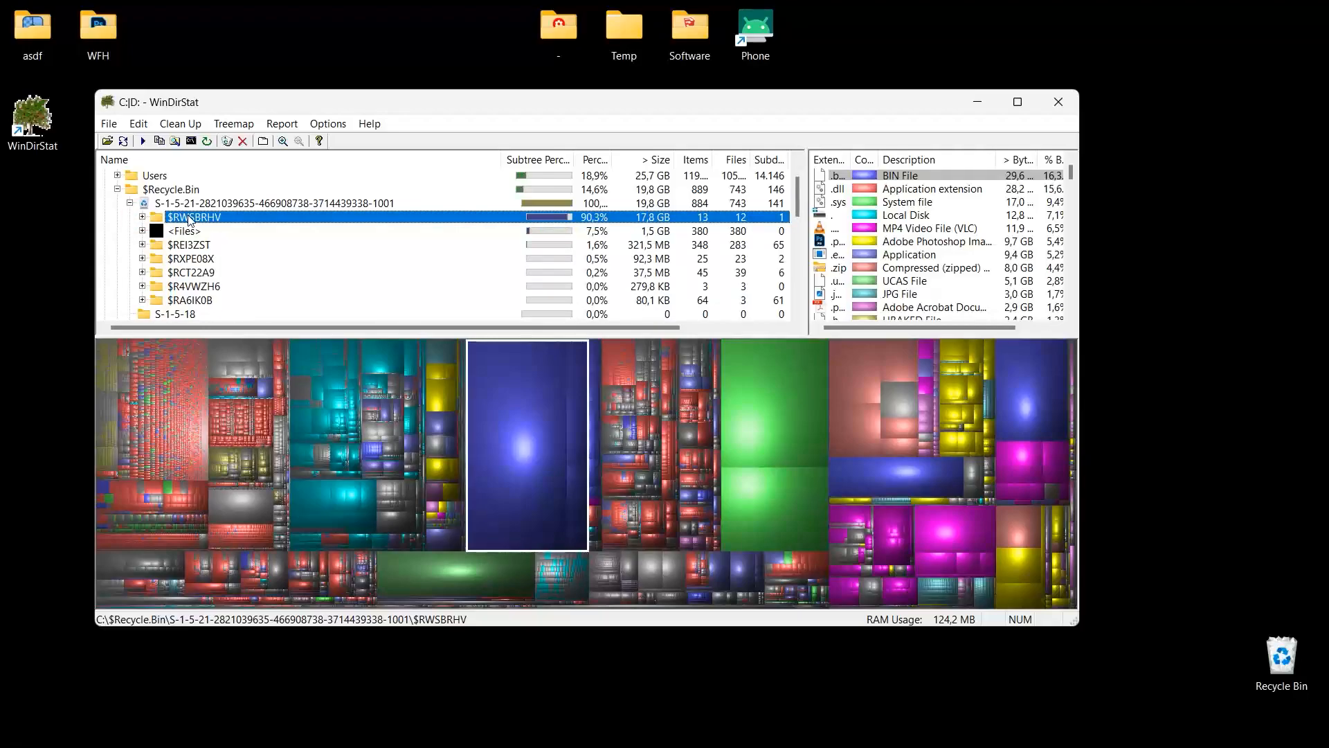
Permanently delete the $RWSBRHV folder with the no-undelete option, and collapse the $Recycle.Bin branch.
right_click(489, 407)
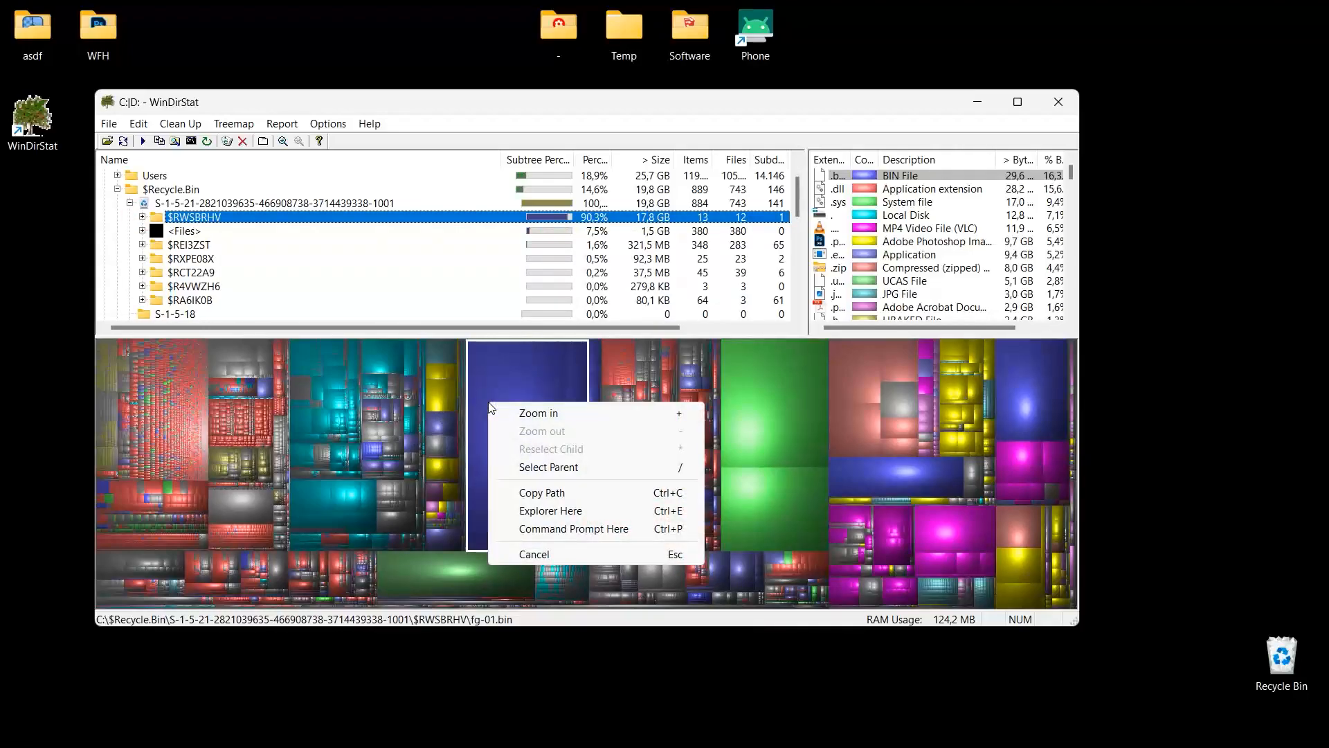
right_click(385, 222)
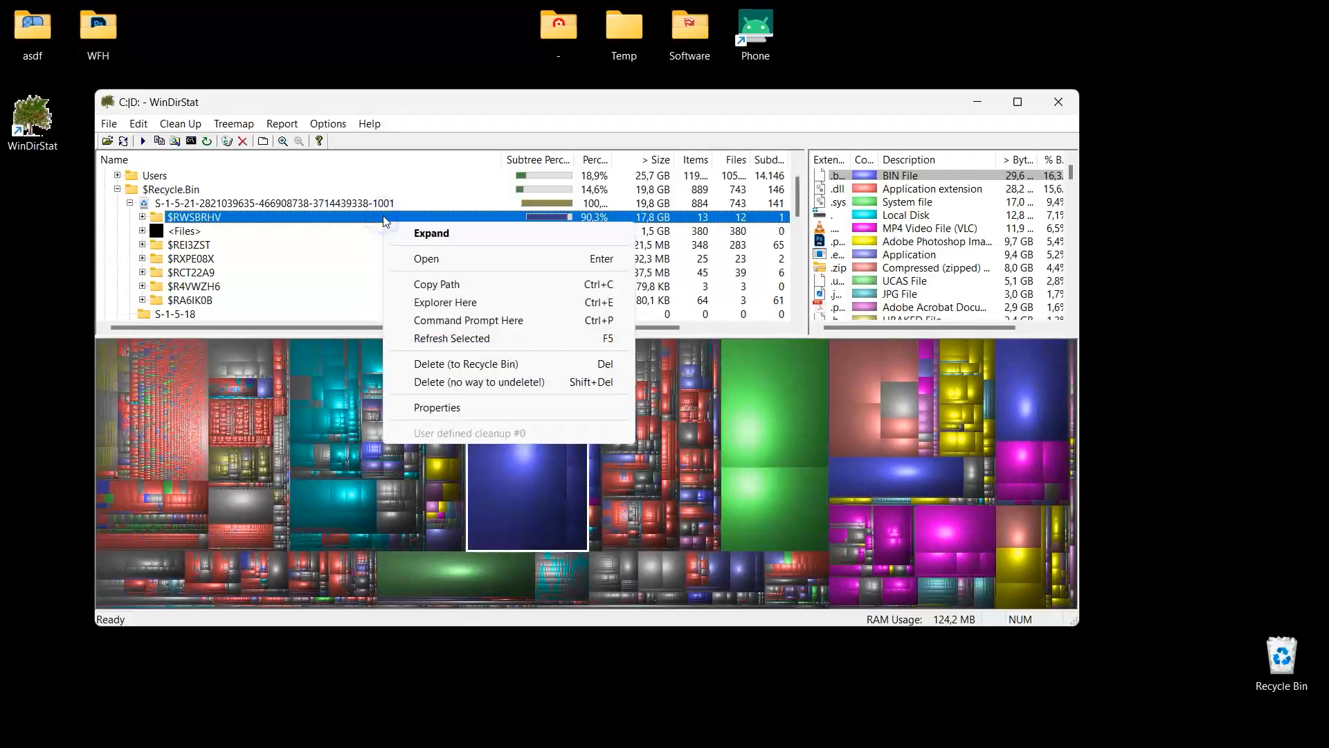
click(557, 382)
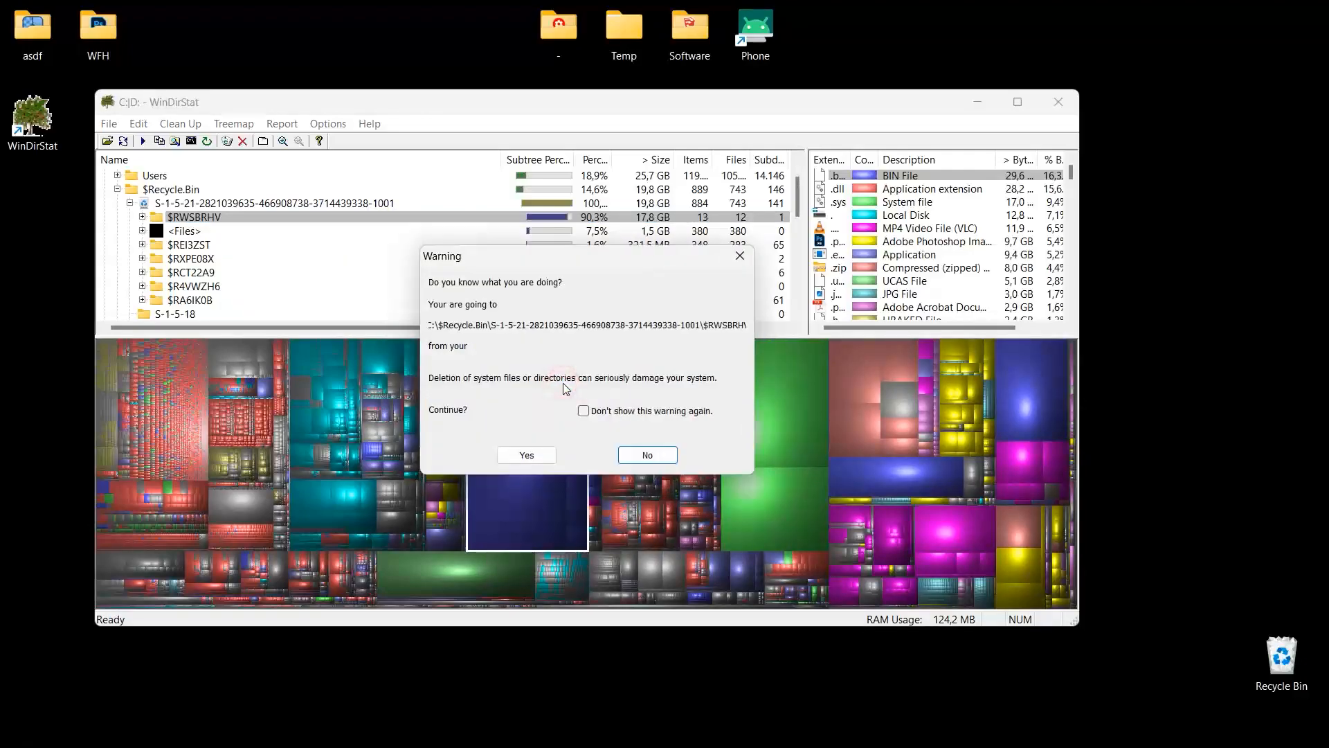
click(533, 457)
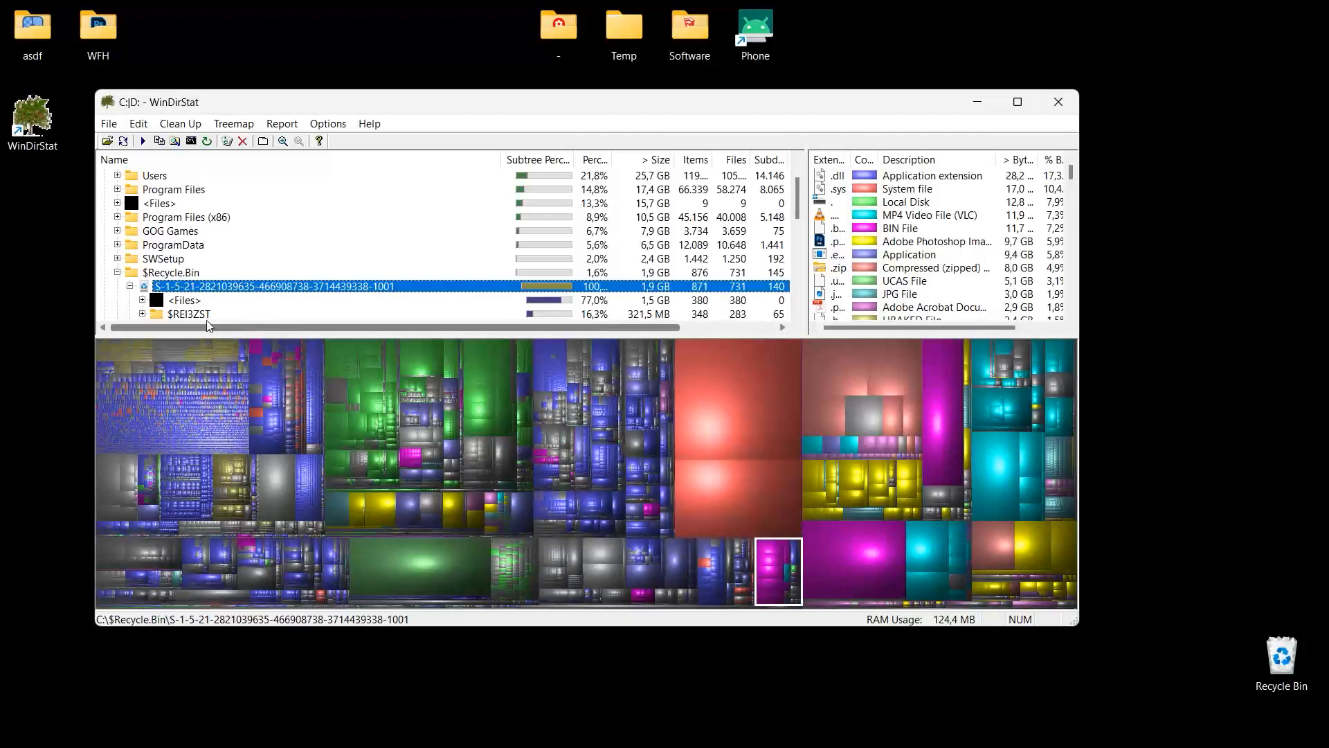
click(117, 272)
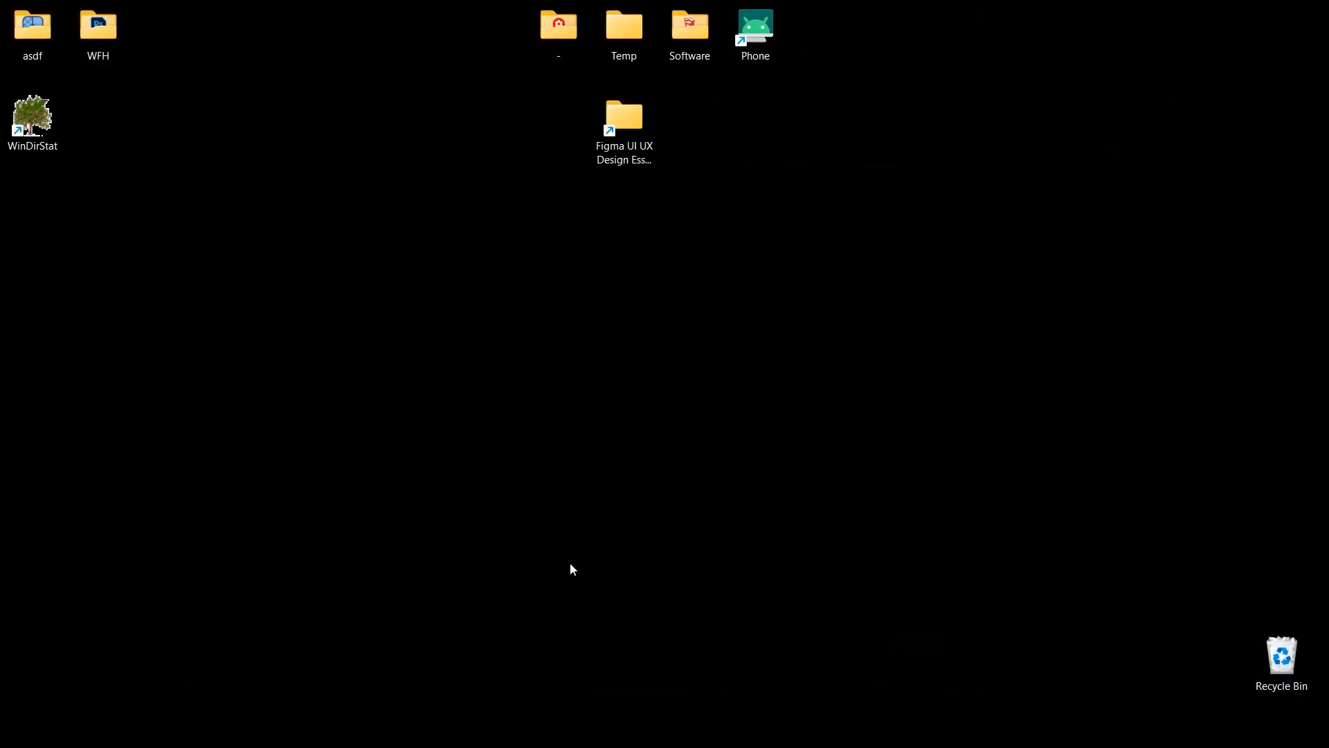
Switch to Windows Settings and open the Installed apps list from the system Storage overview of the C: drive.
mouse_move(550, 747)
right_click(590, 726)
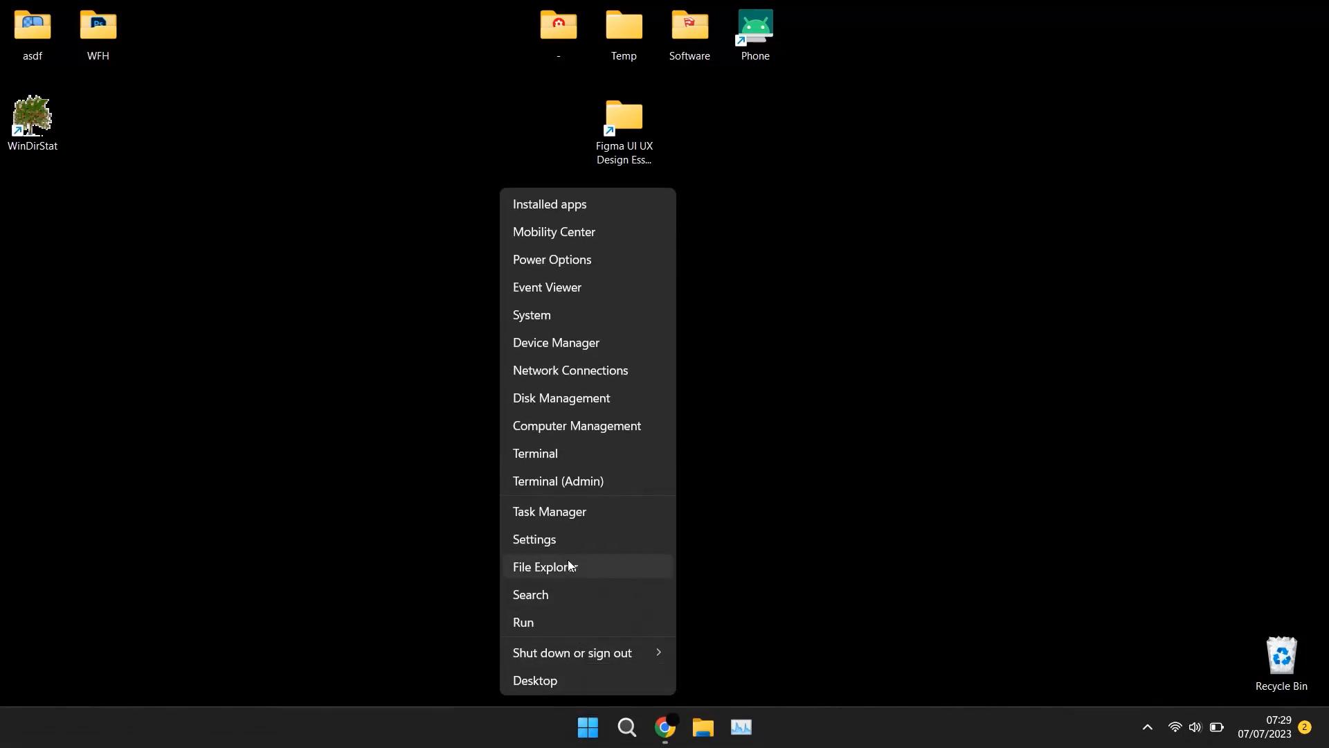
click(531, 538)
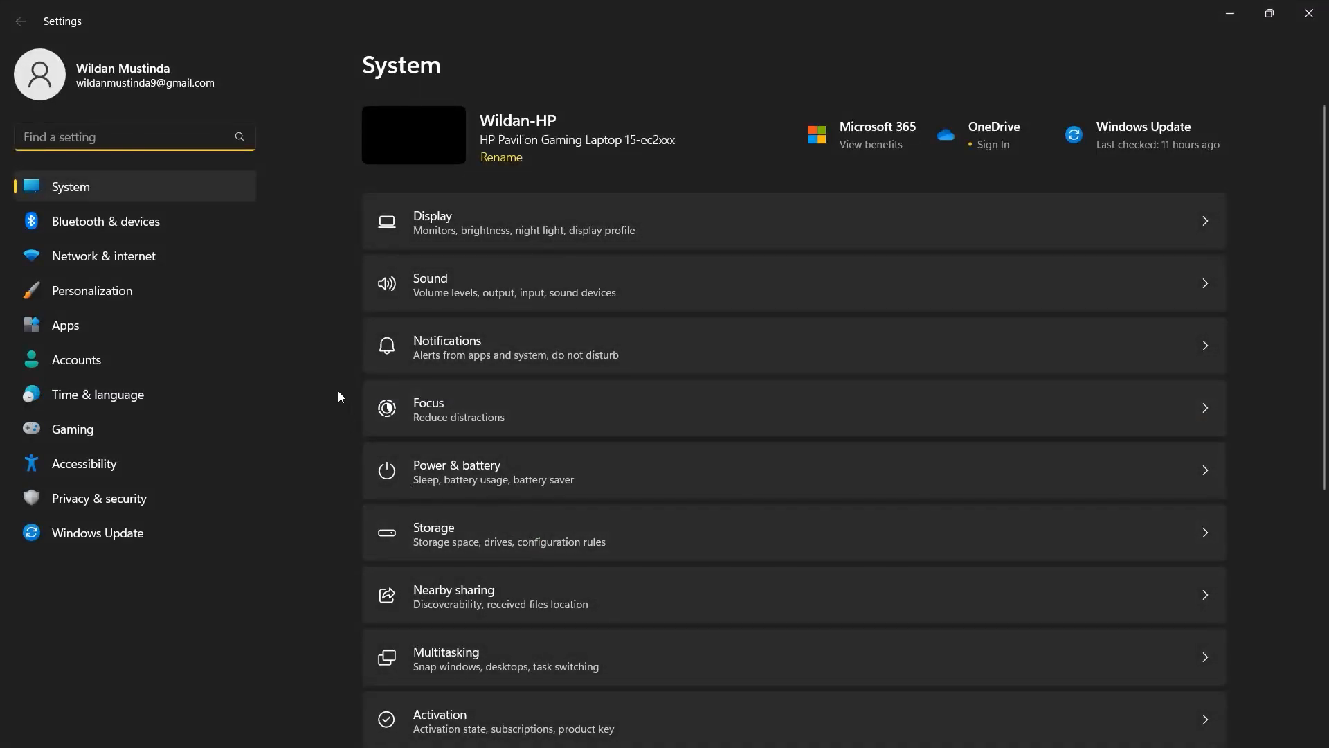
click(220, 183)
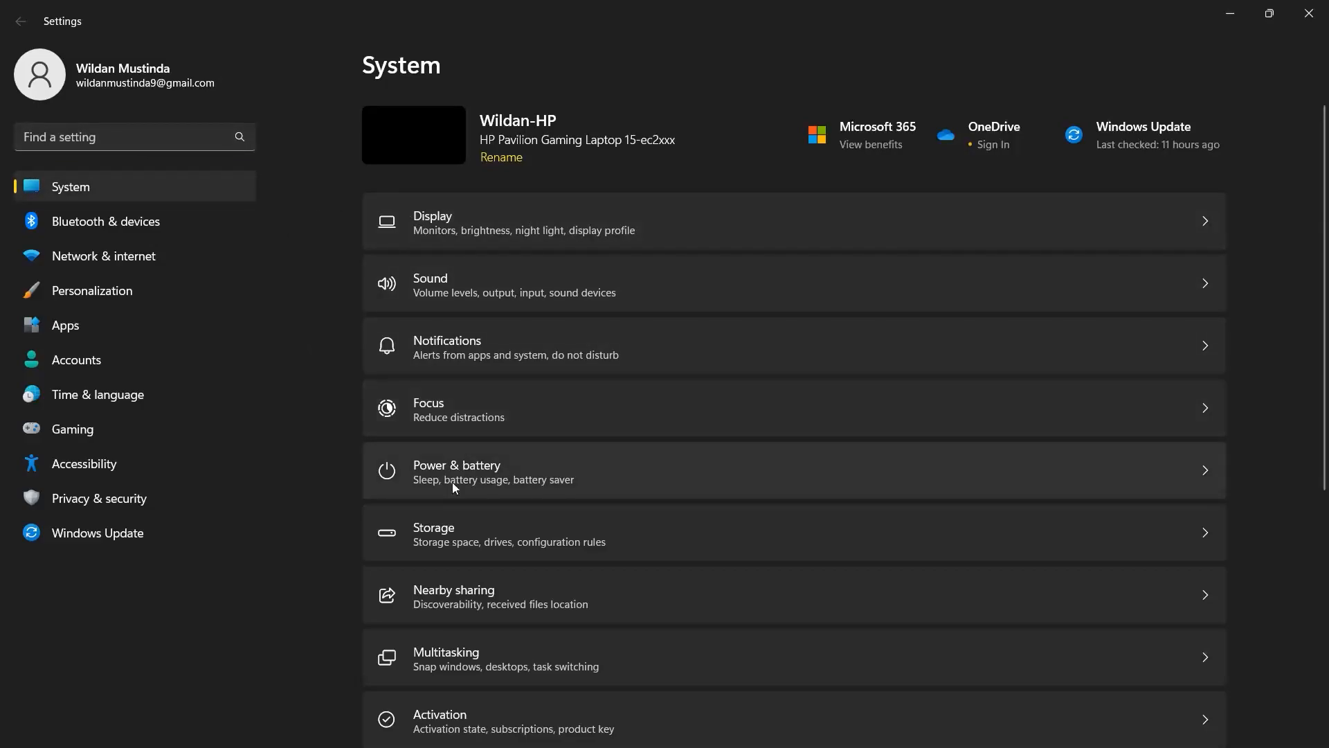
click(654, 535)
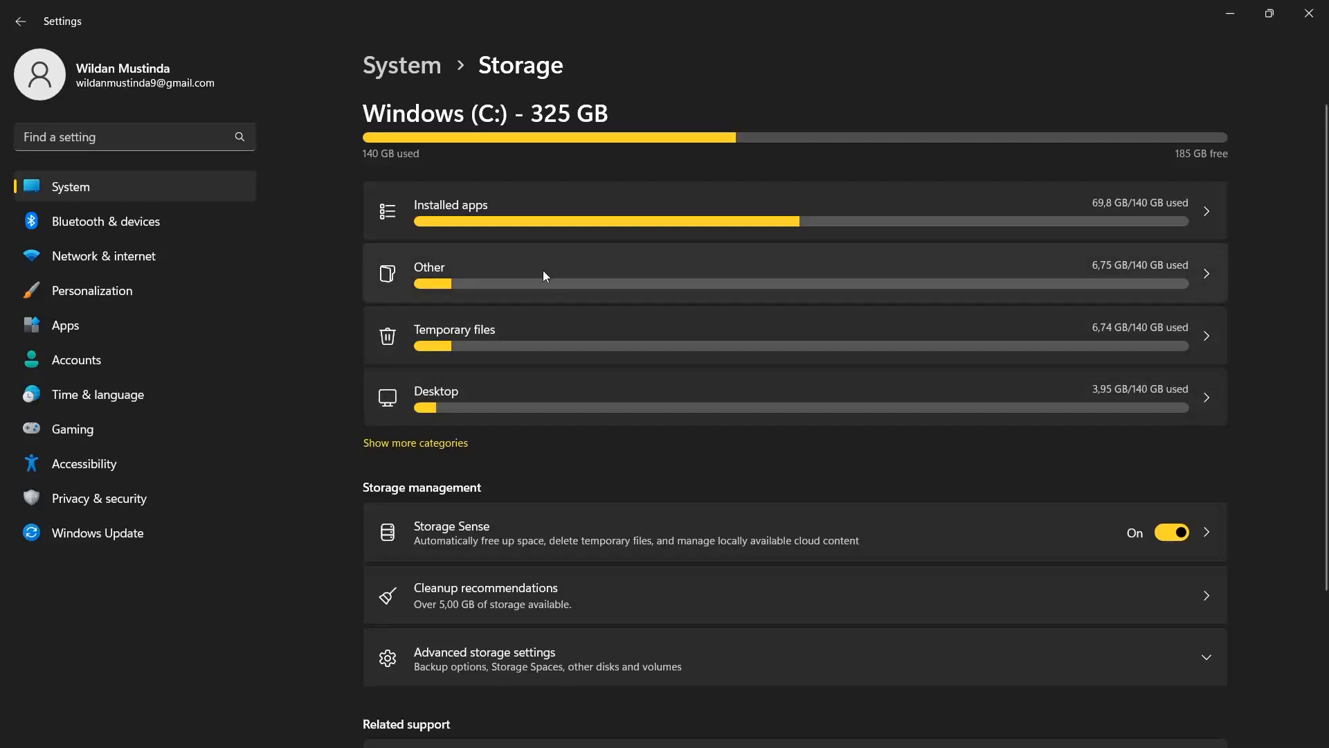
click(558, 215)
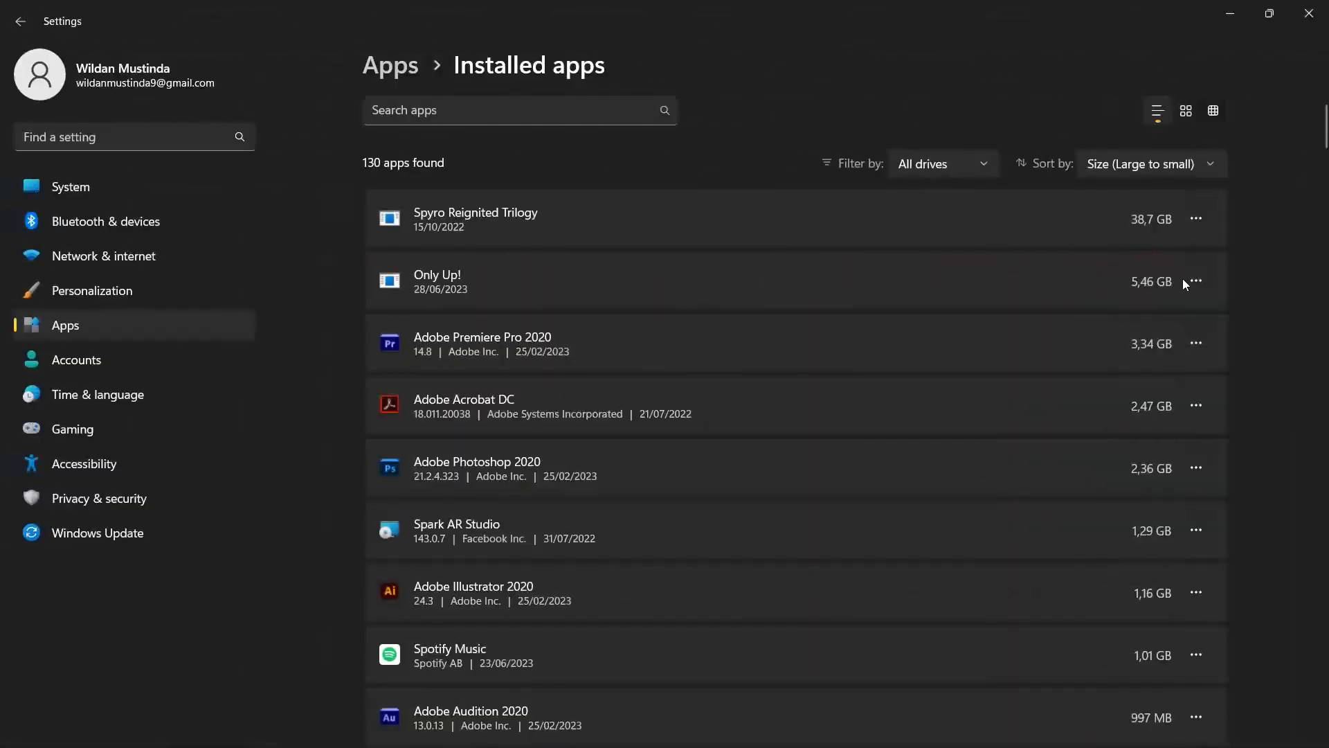
Uninstall the game Only Up! with all of its components and return to the Storage overview.
click(1203, 287)
click(1015, 354)
click(1000, 286)
click(1198, 282)
click(1170, 344)
click(1169, 374)
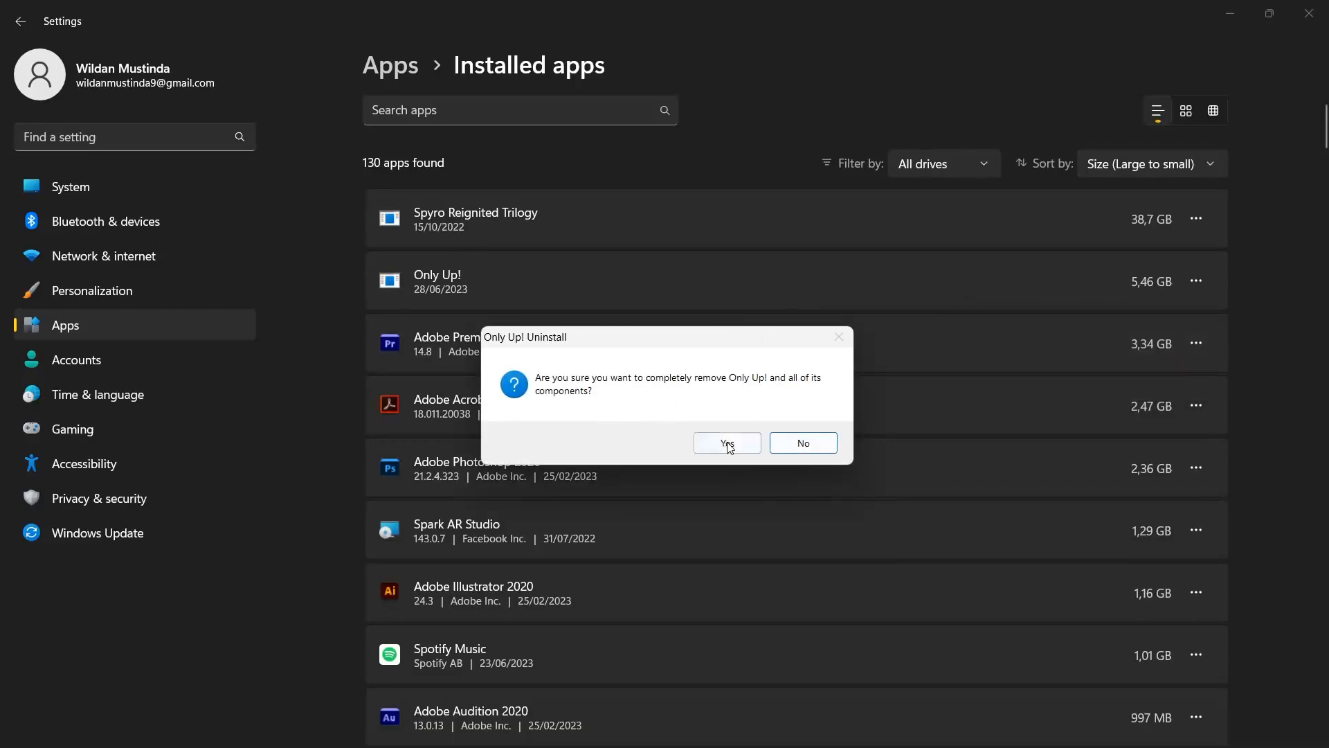
click(726, 441)
click(802, 437)
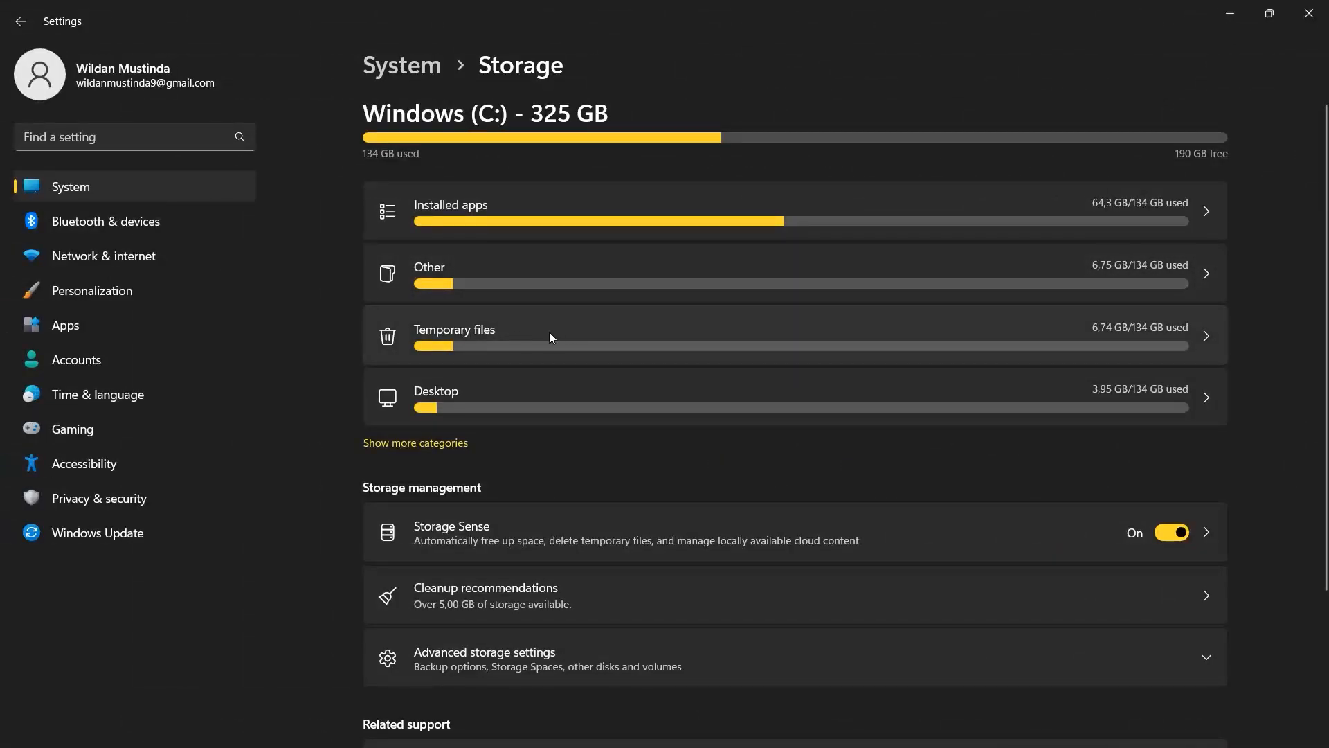
Open the Temporary files list in Storage, try including the Recycle Bin in the removal, and exclude it again.
click(535, 335)
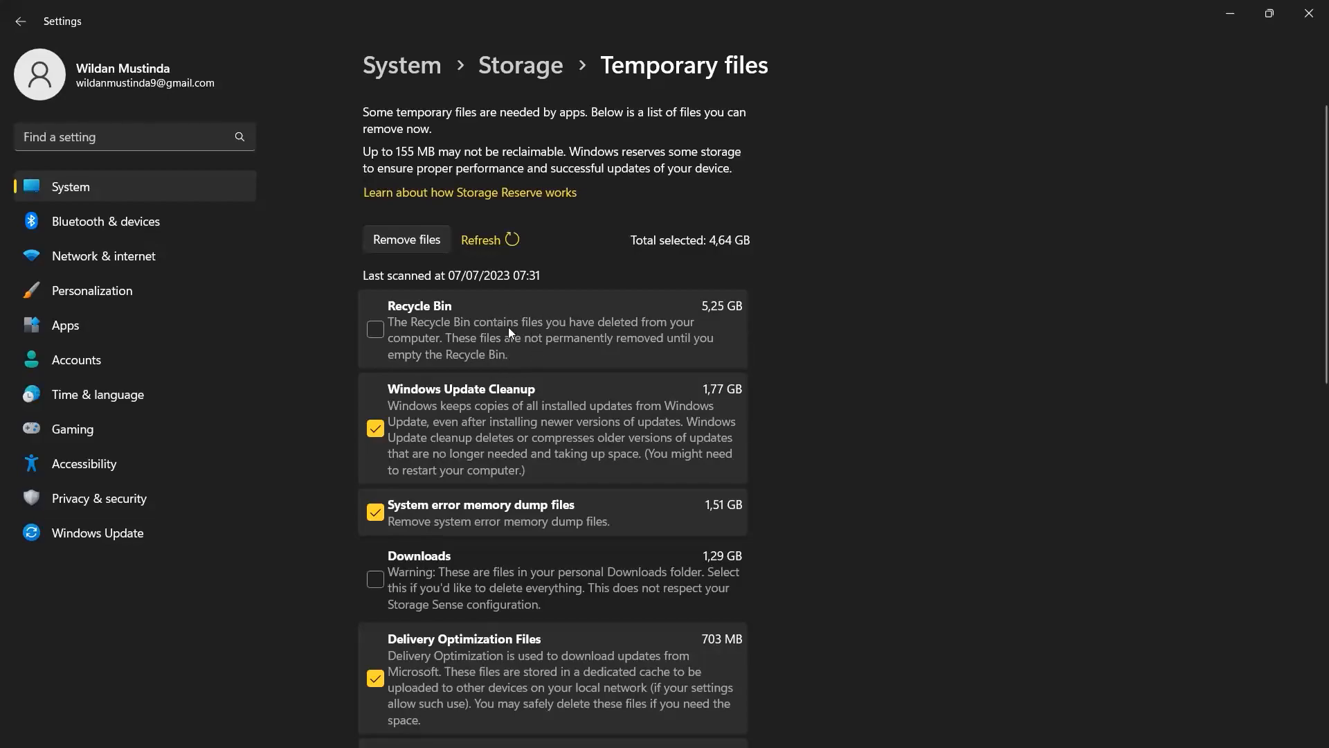
scroll(508, 326, down, 3)
click(383, 233)
scroll(429, 250, up, 2)
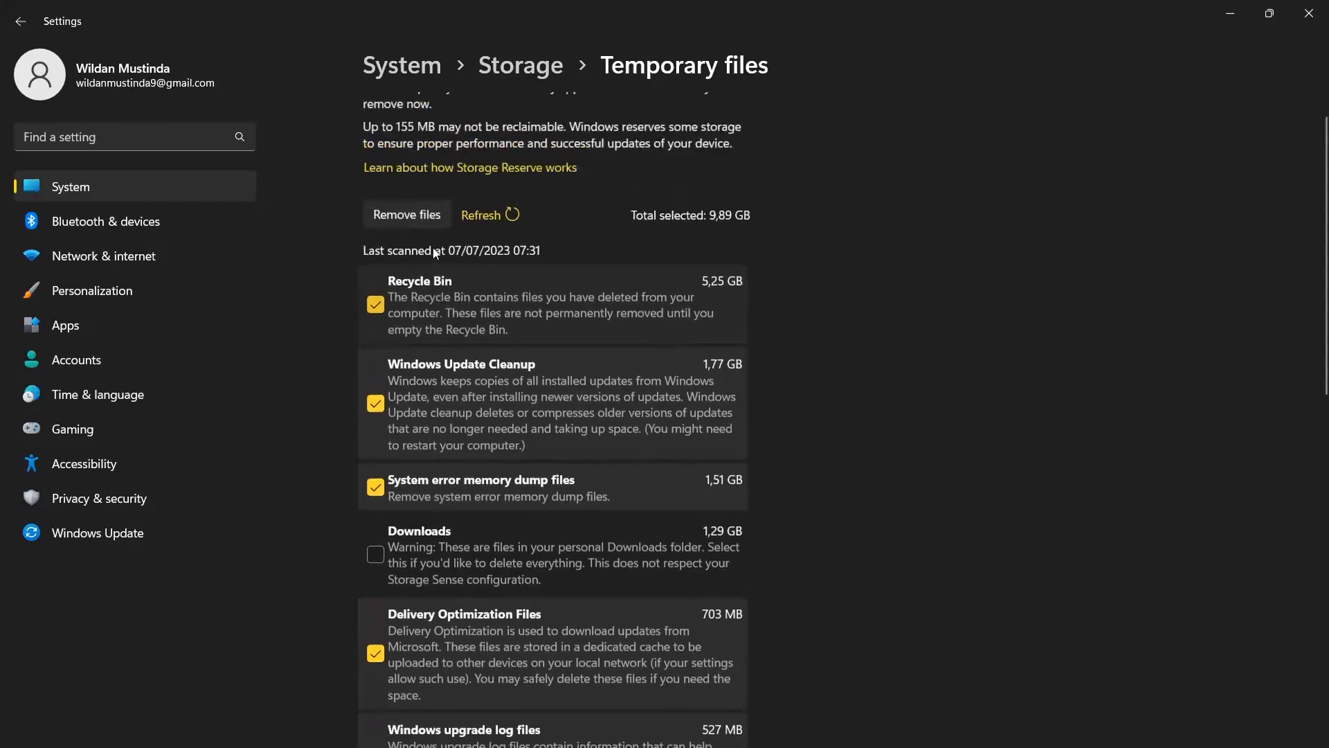
scroll(435, 252, up, 1)
click(377, 333)
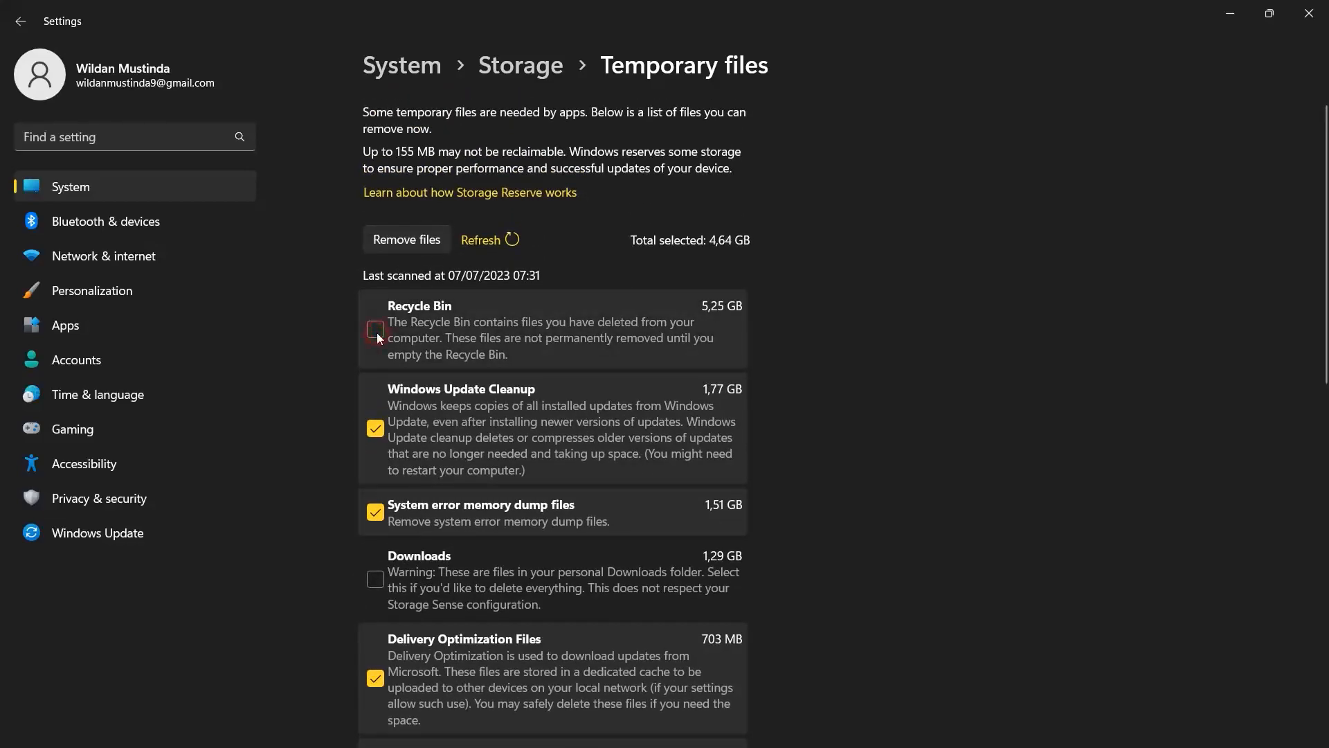
Review the temporary file categories and permanently remove the selected ones, leaving out Recycle Bin and Downloads.
scroll(500, 314, down, 3)
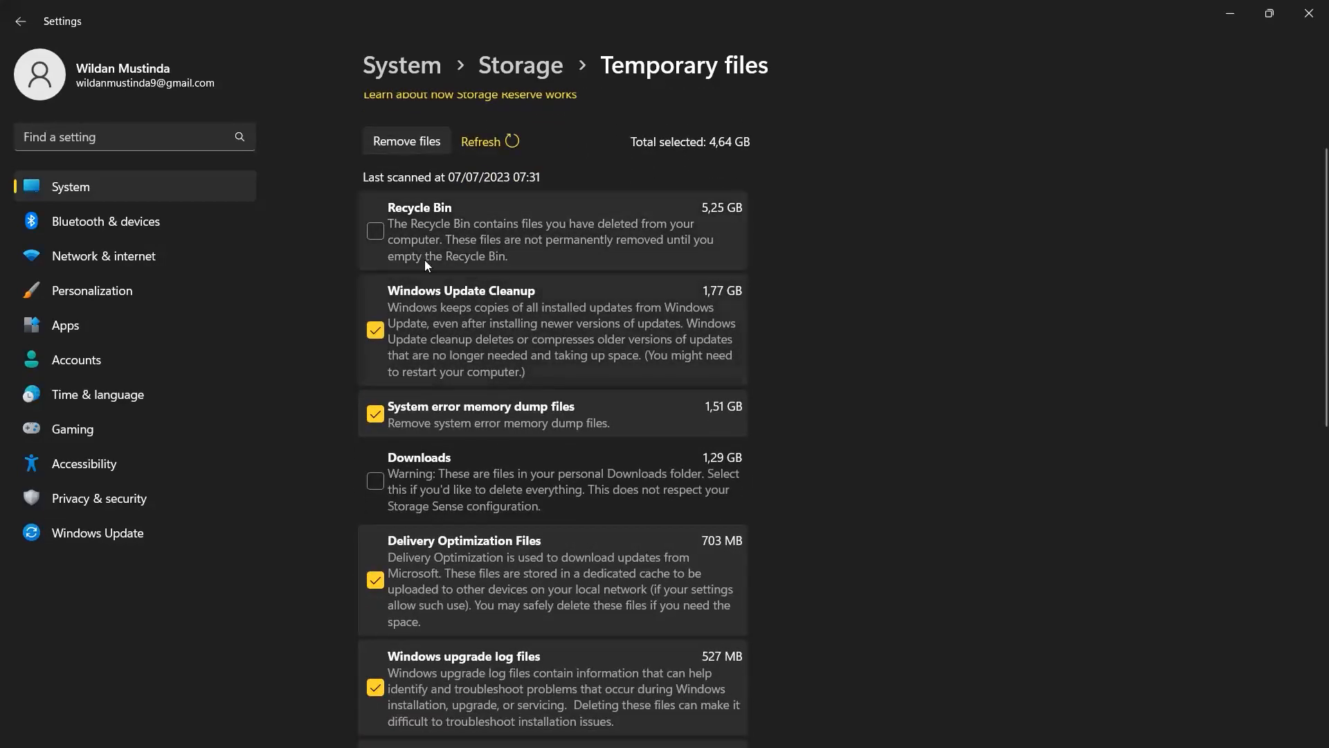
scroll(414, 249, down, 6)
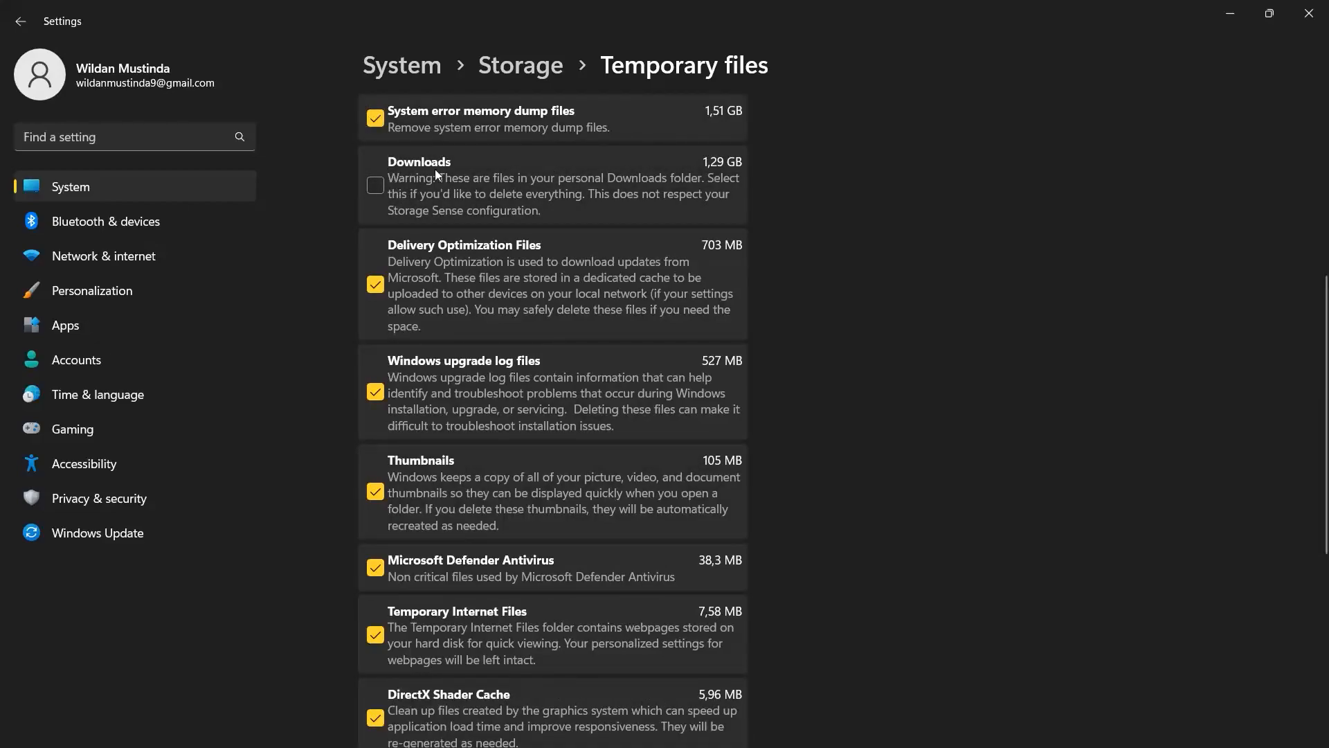
scroll(613, 188, down, 6)
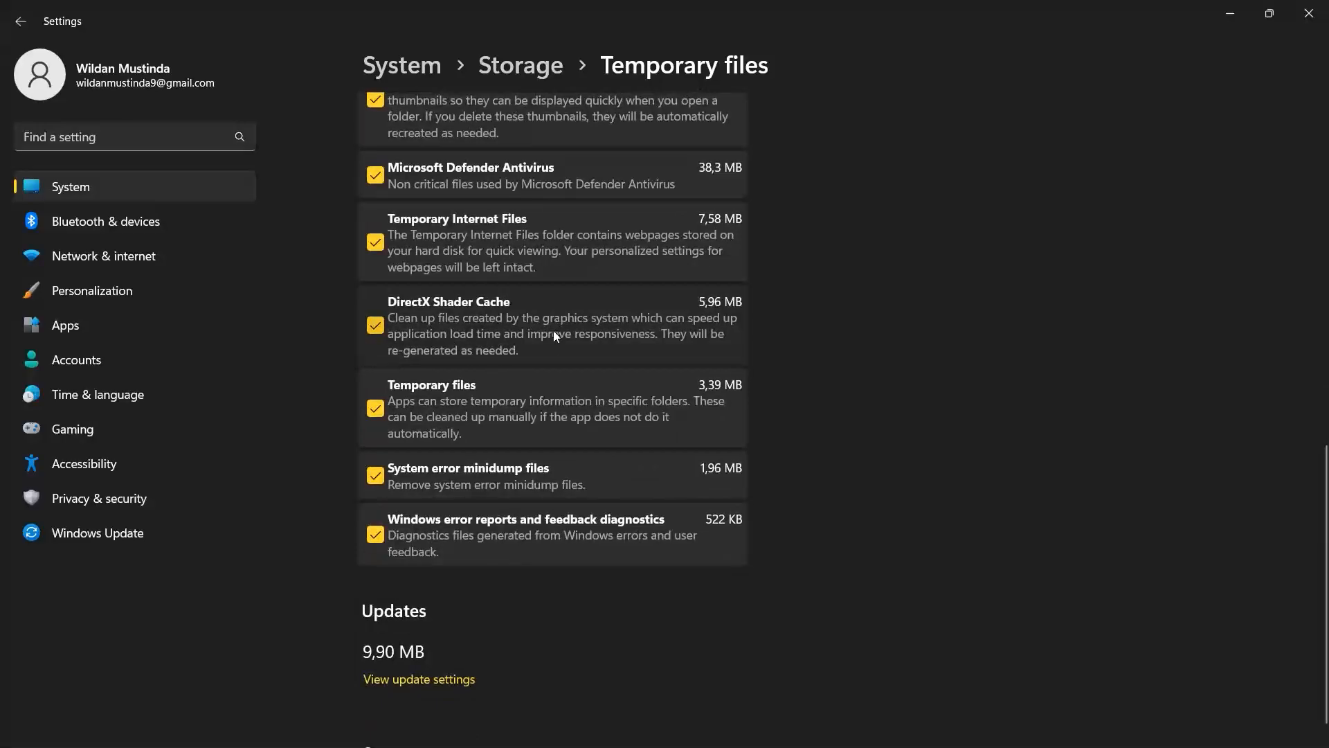
scroll(609, 207, up, 3)
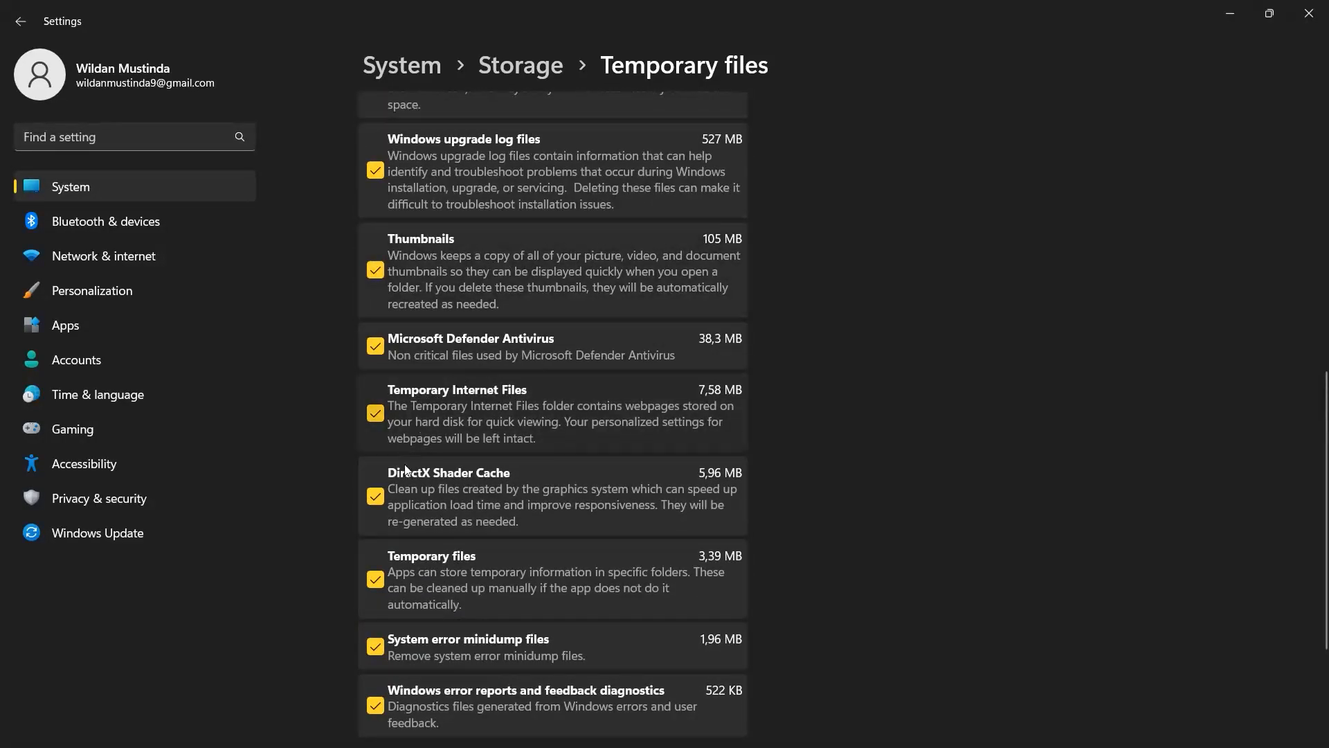
scroll(584, 574, down, 3)
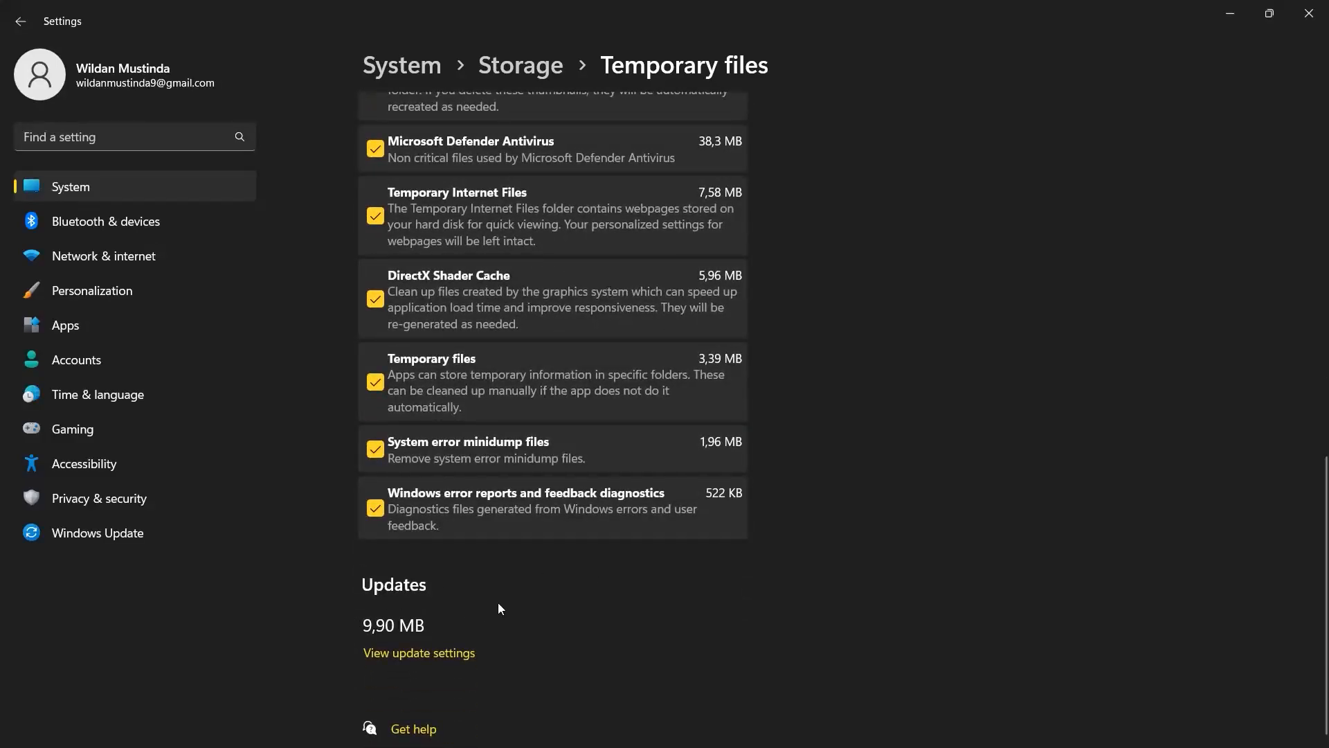
scroll(501, 600, up, 12)
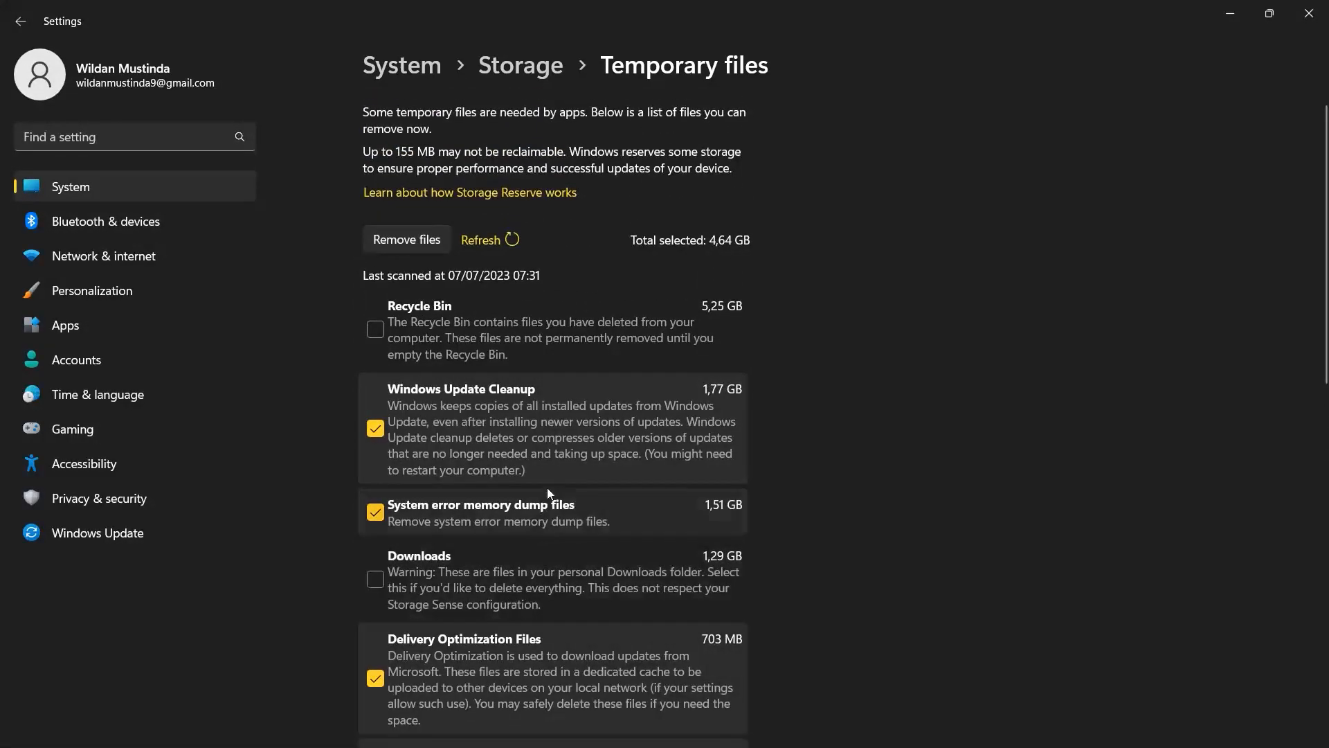
click(415, 236)
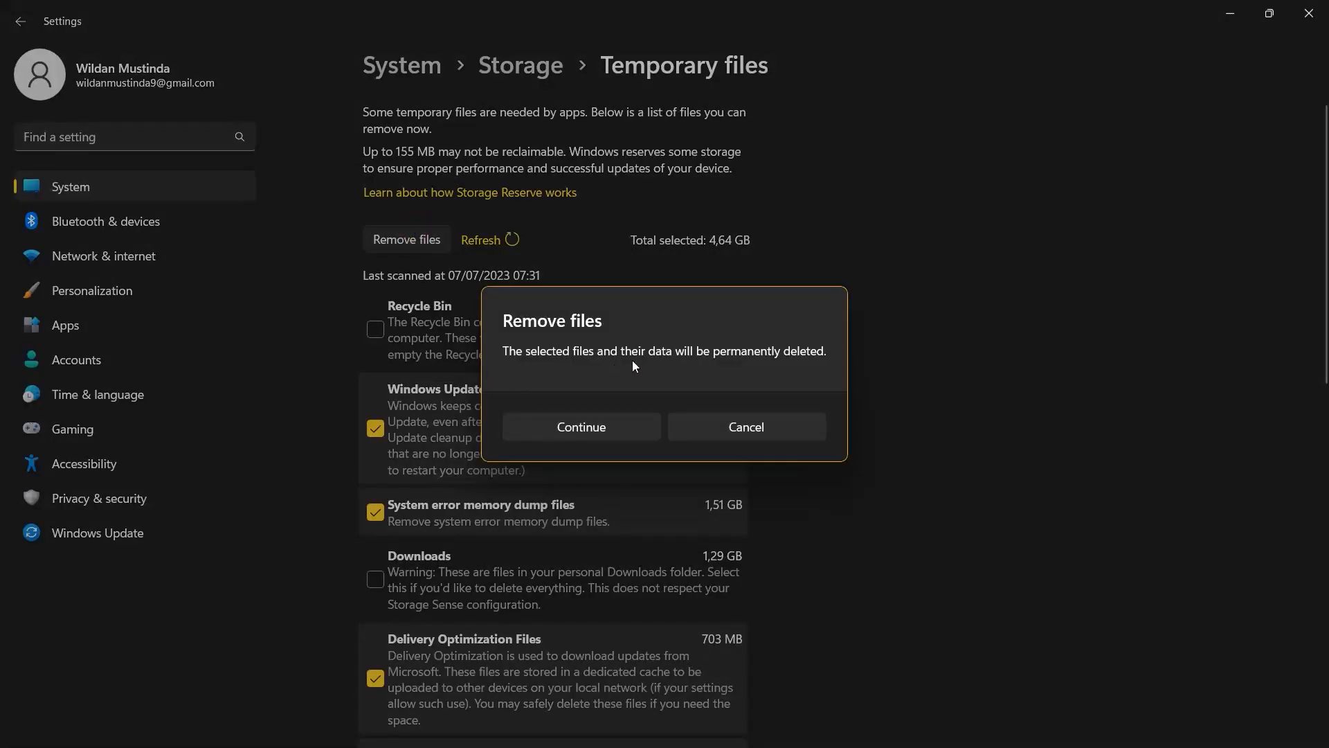
click(588, 432)
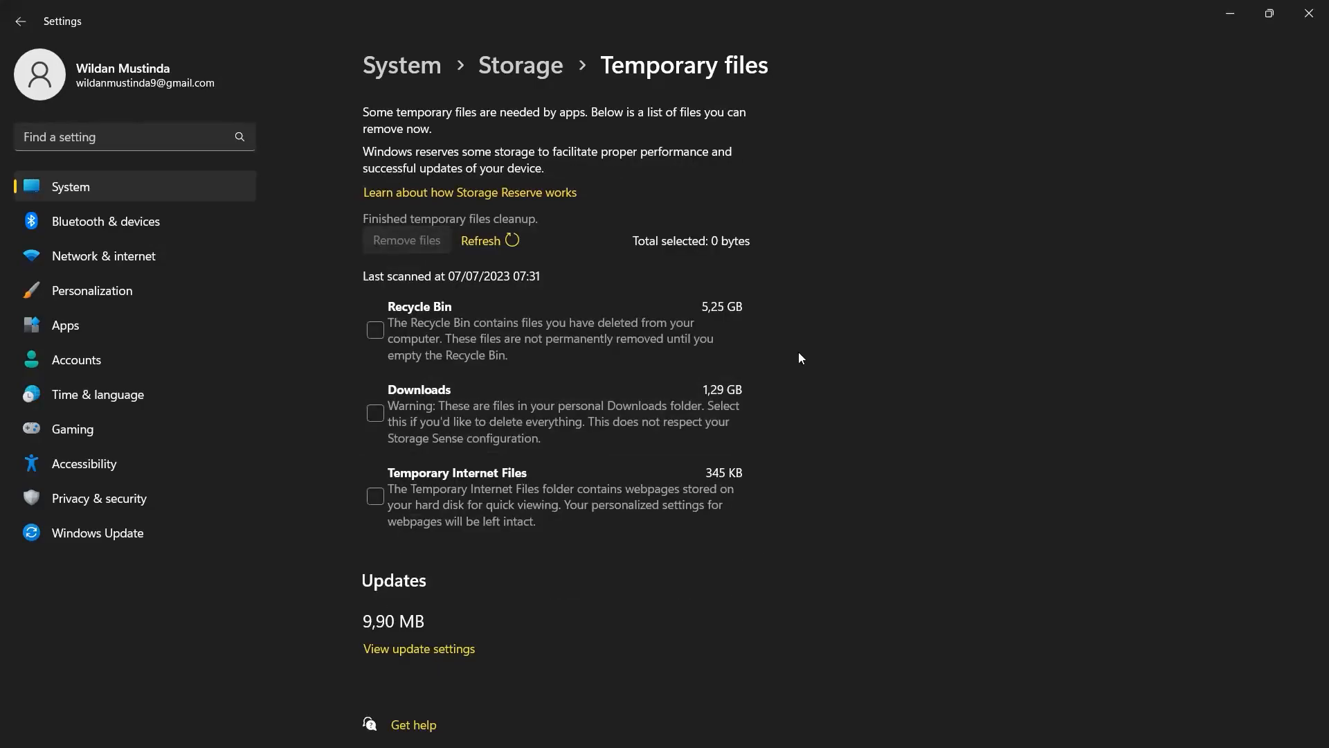
Open the Storage Sense settings from the Storage overview and schedule Storage Sense to run every month.
click(497, 68)
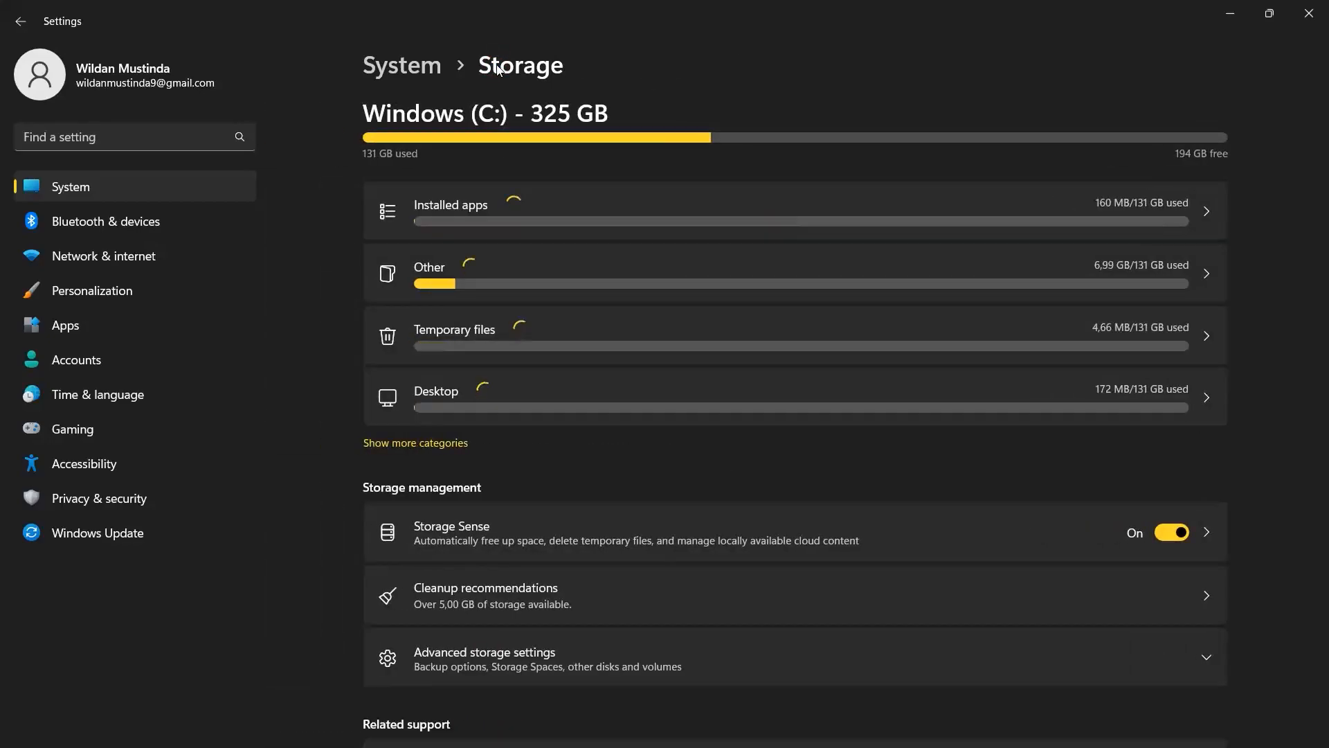
scroll(754, 295, down, 3)
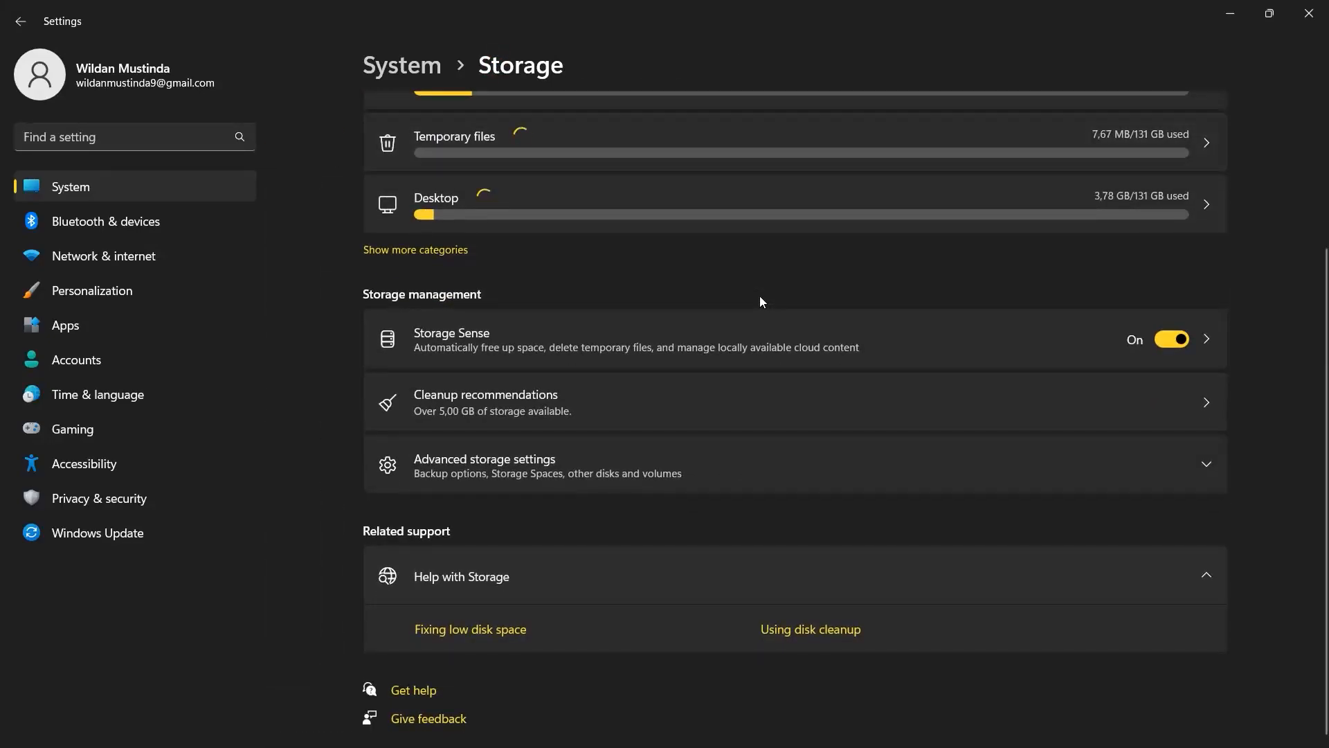
scroll(679, 295, up, 3)
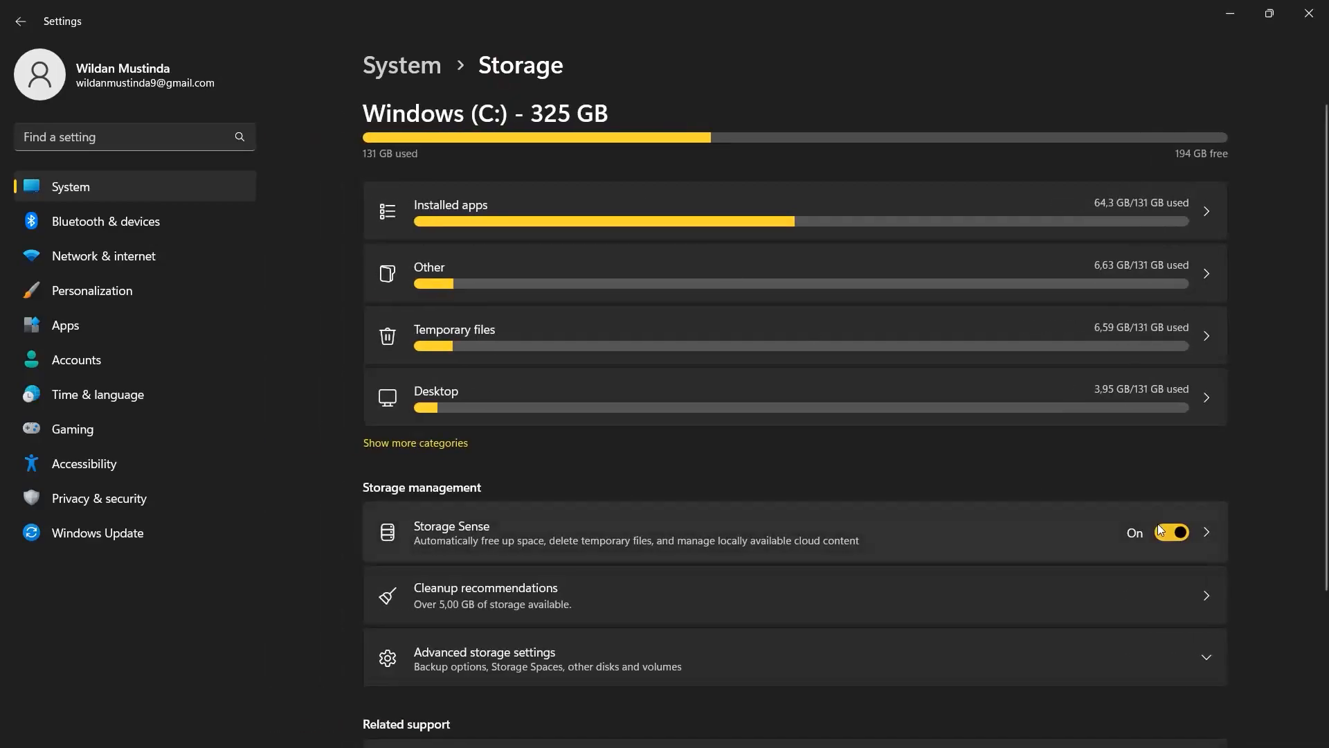
click(785, 526)
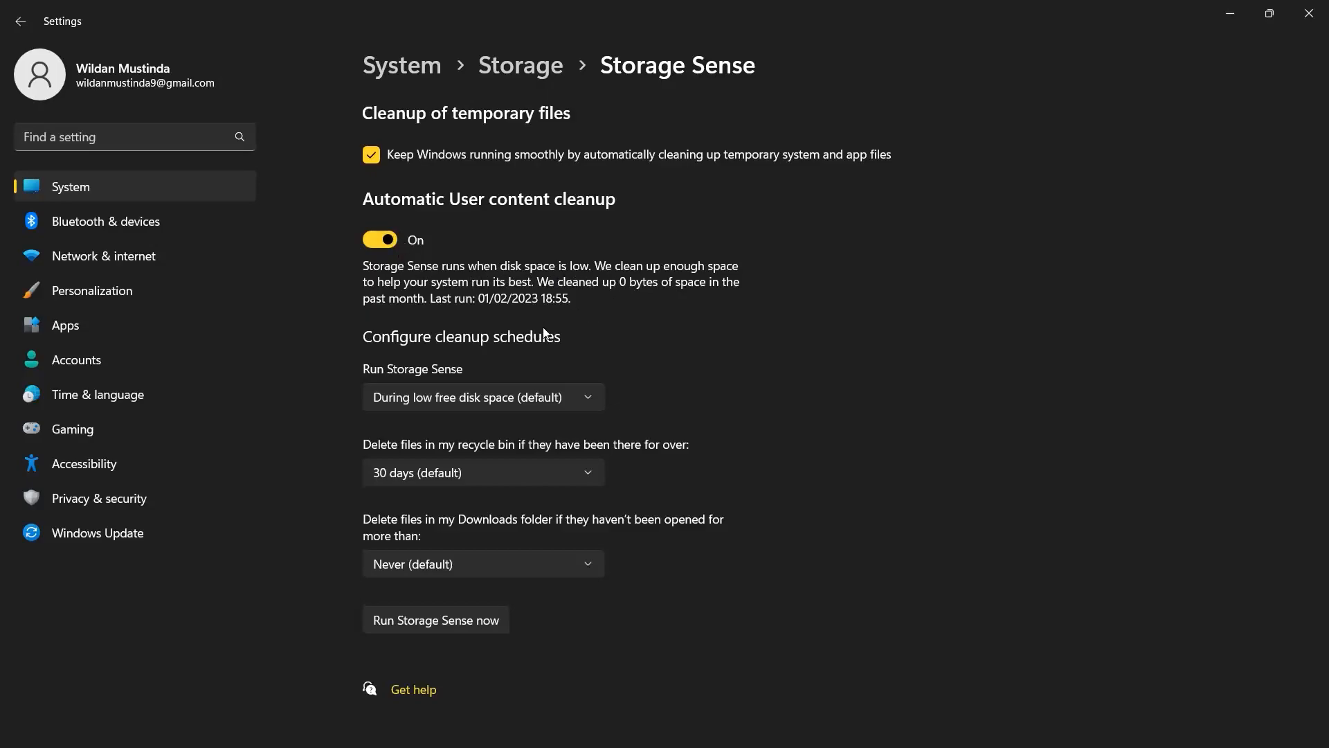
click(521, 396)
click(402, 366)
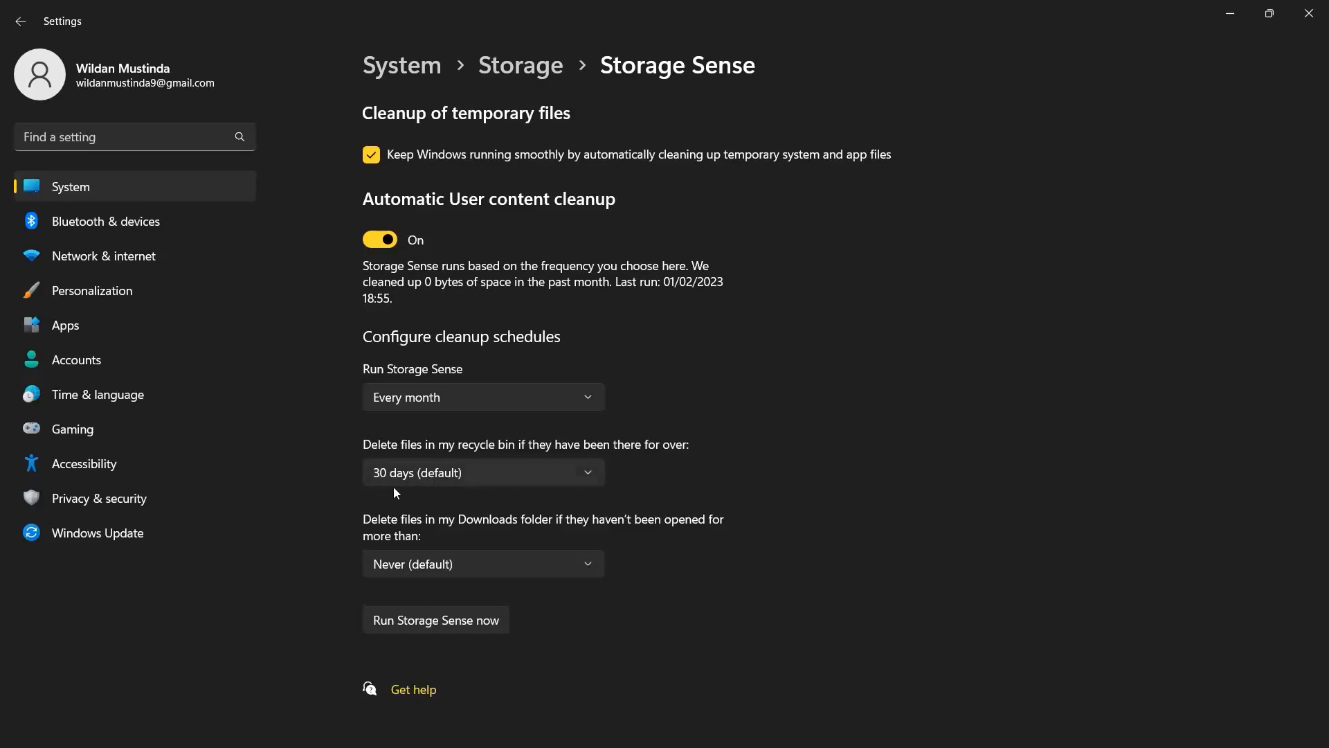
Try 14 days as the age for deleting recycle bin files, and set it back to 30 days (default).
click(415, 477)
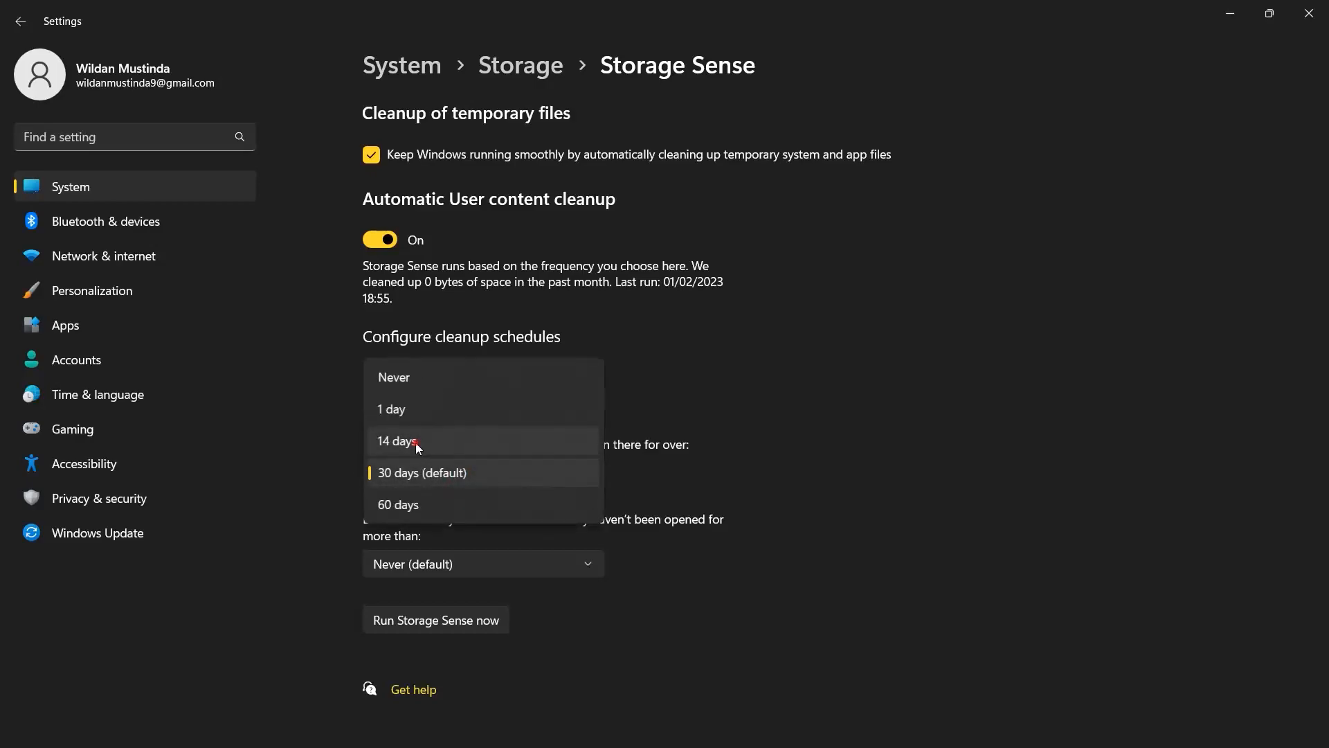
click(416, 443)
click(446, 467)
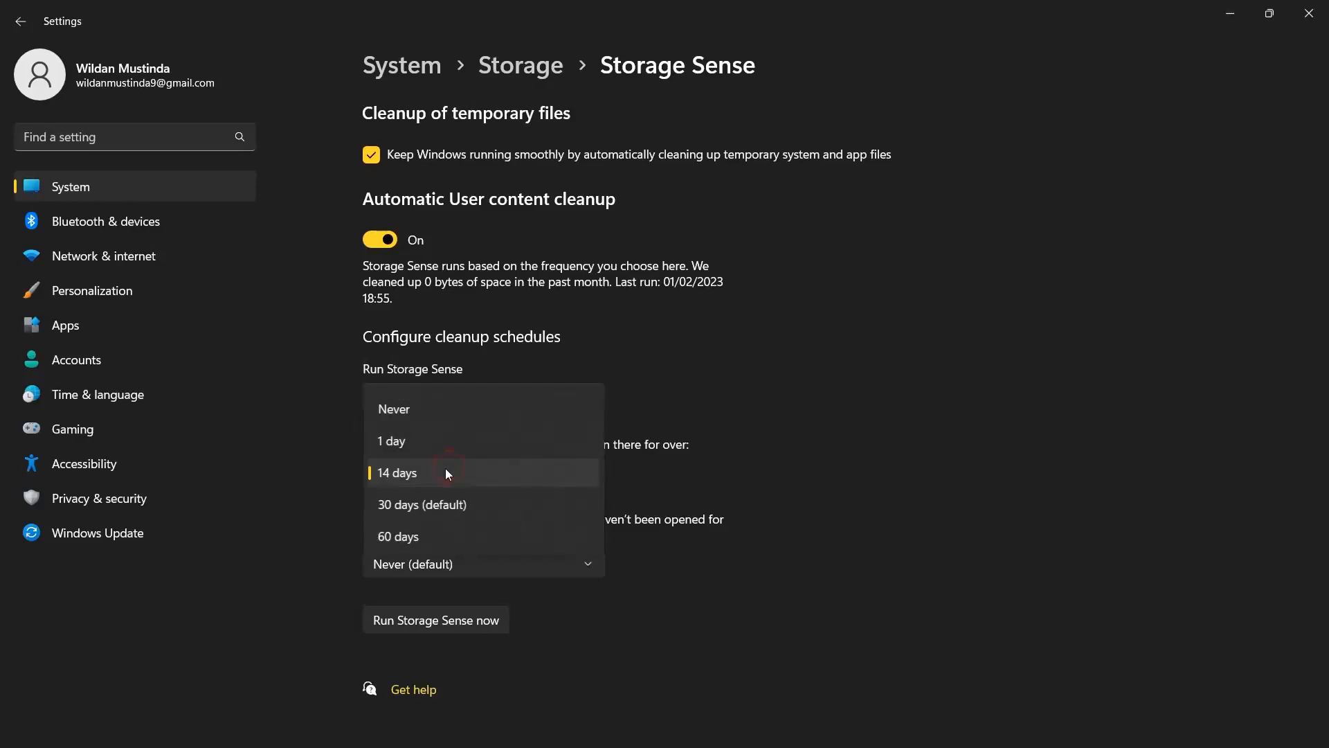
click(441, 505)
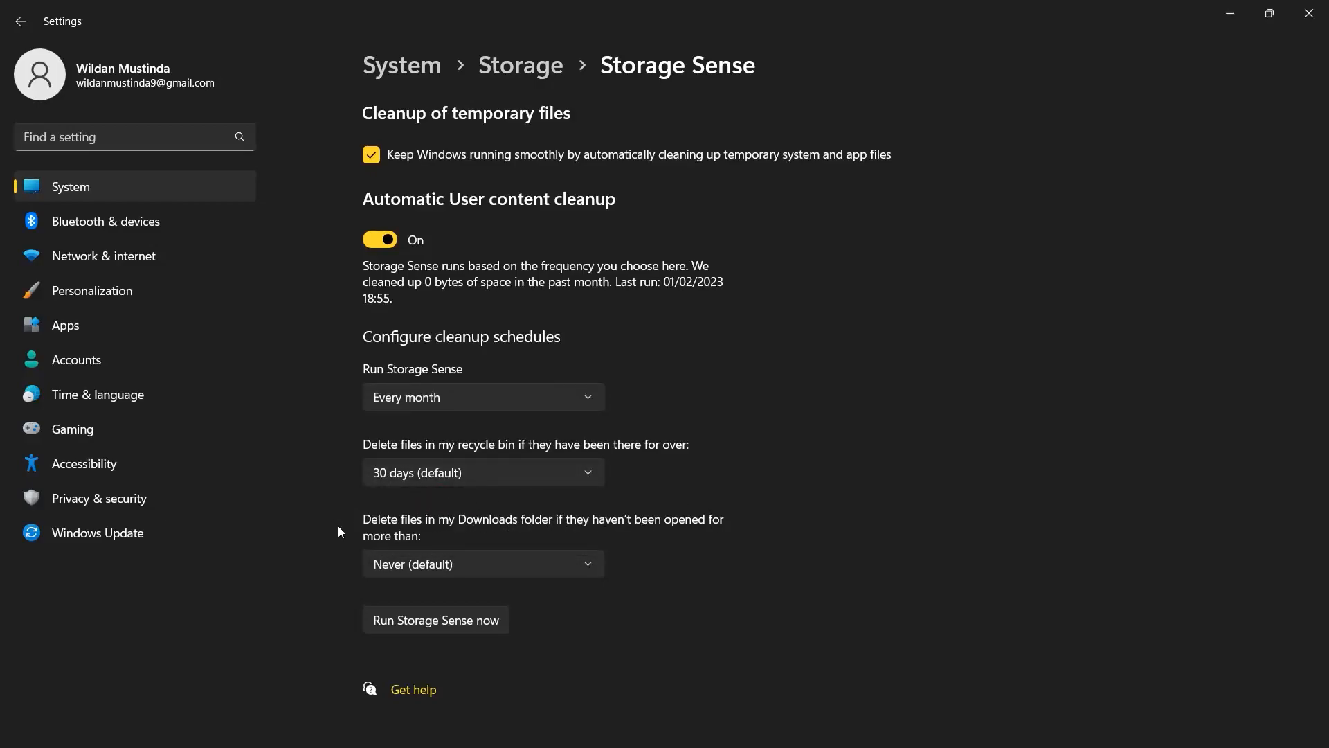
Try 30 days for deleting unopened Downloads files, set it back to Never (default), and minimize the Settings window.
click(481, 564)
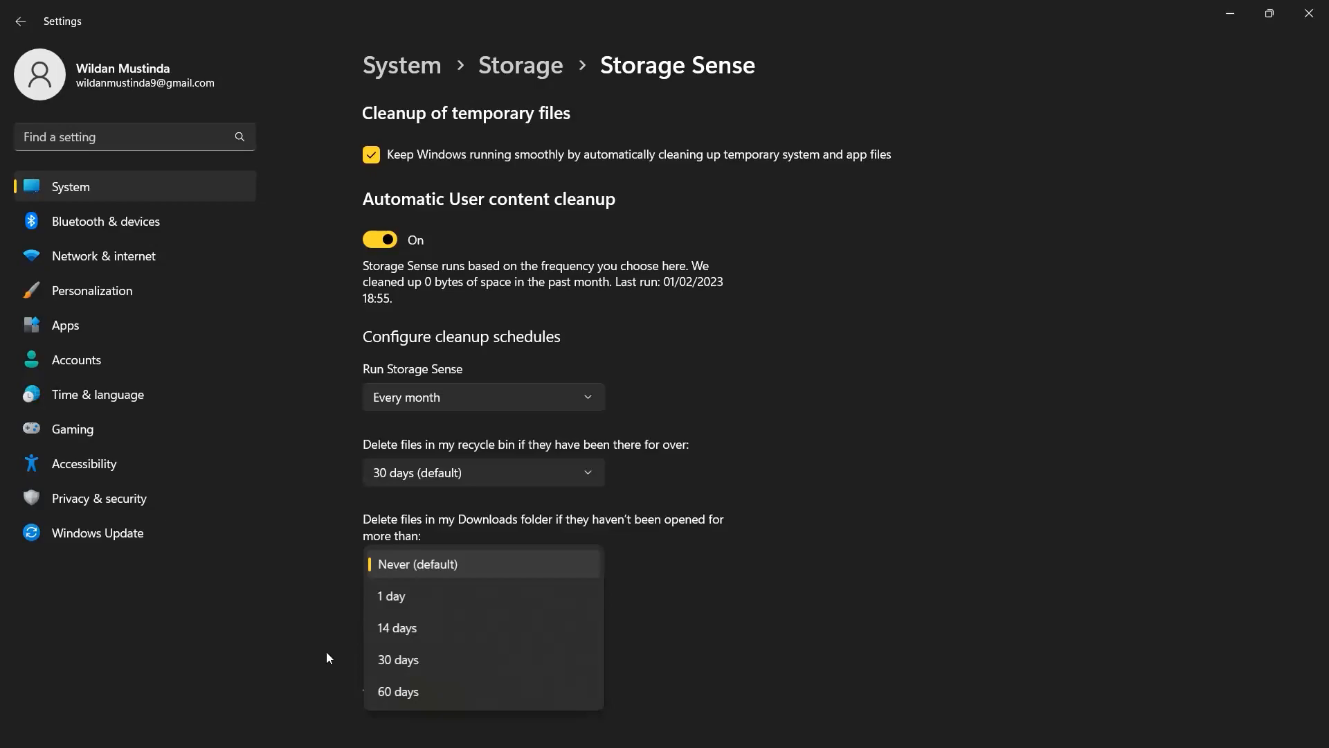
click(398, 657)
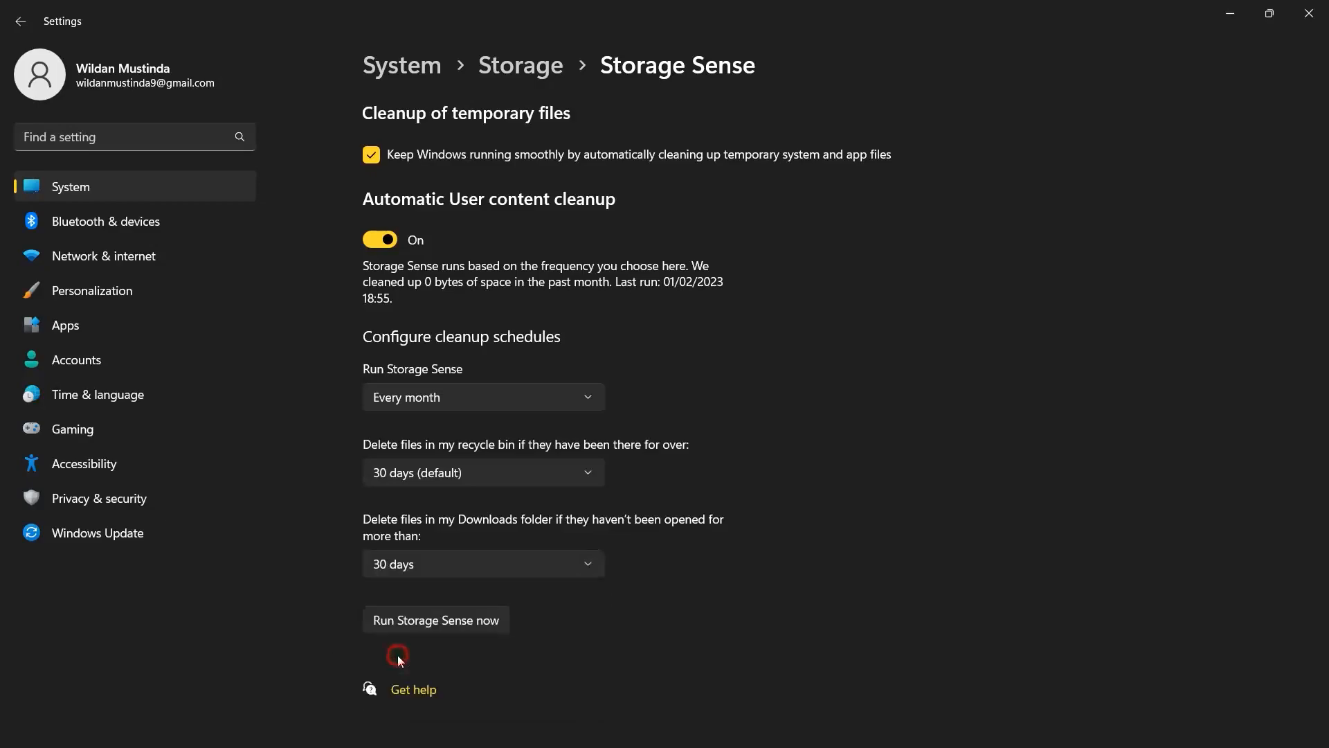
click(396, 561)
click(464, 472)
click(1230, 13)
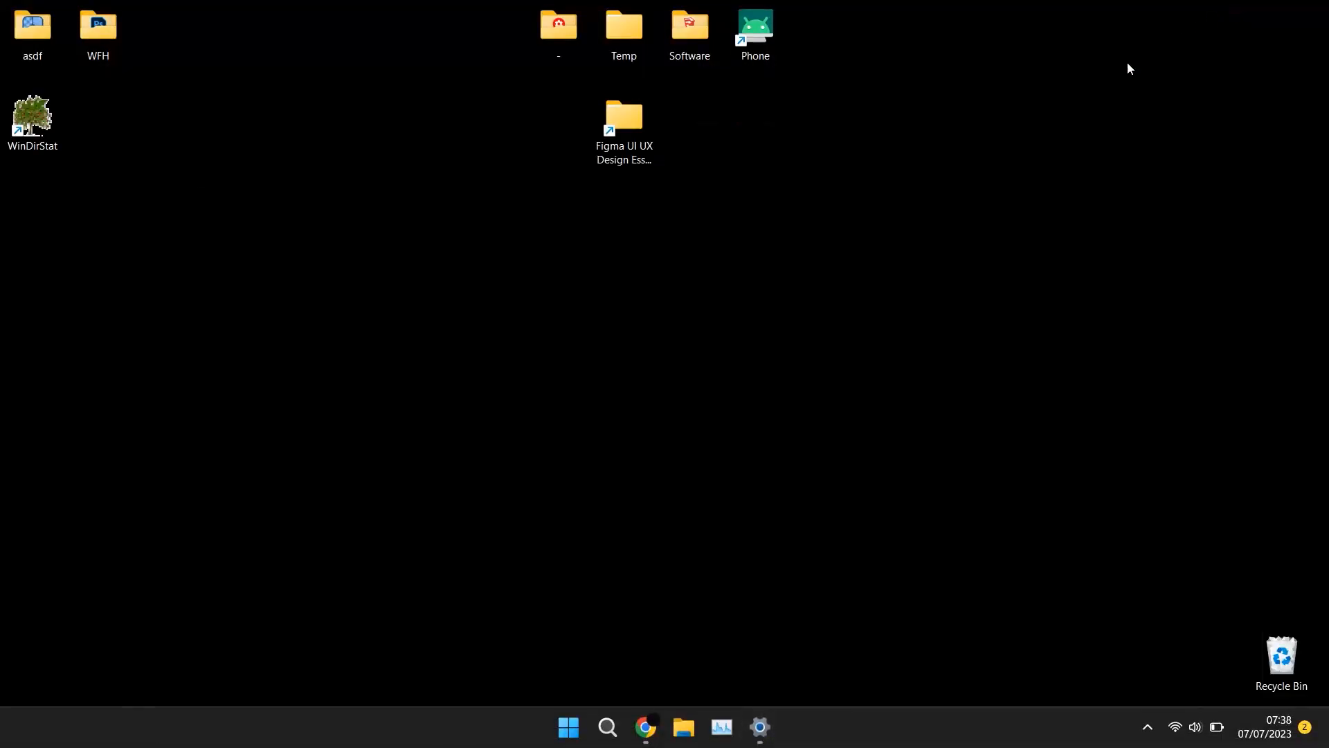